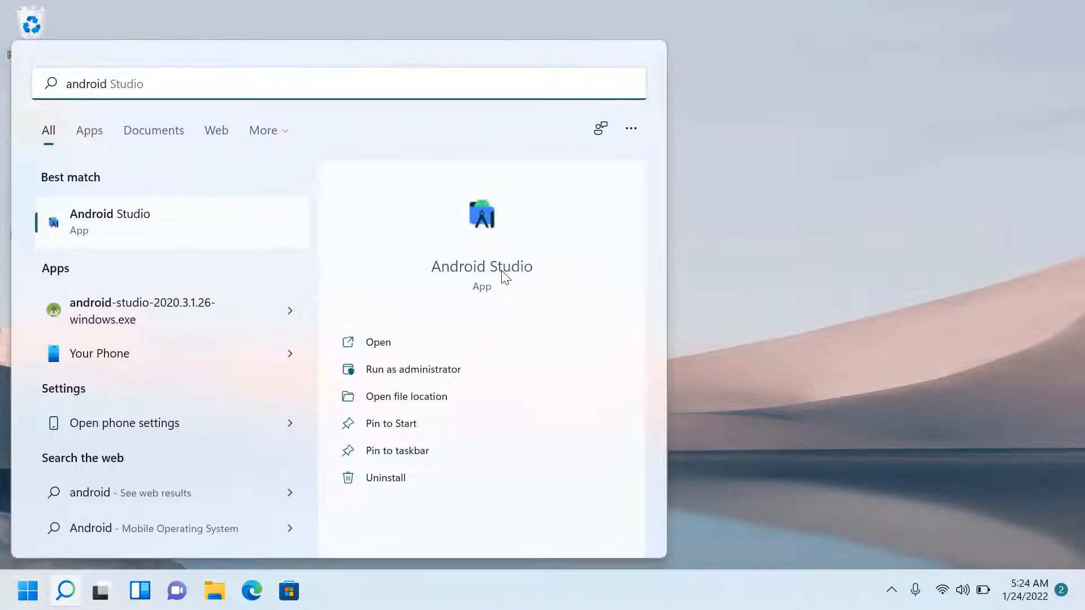
Step: Launch Android Studio and start a new phone and tablet project from the Empty Activity template
left_click(375, 344)
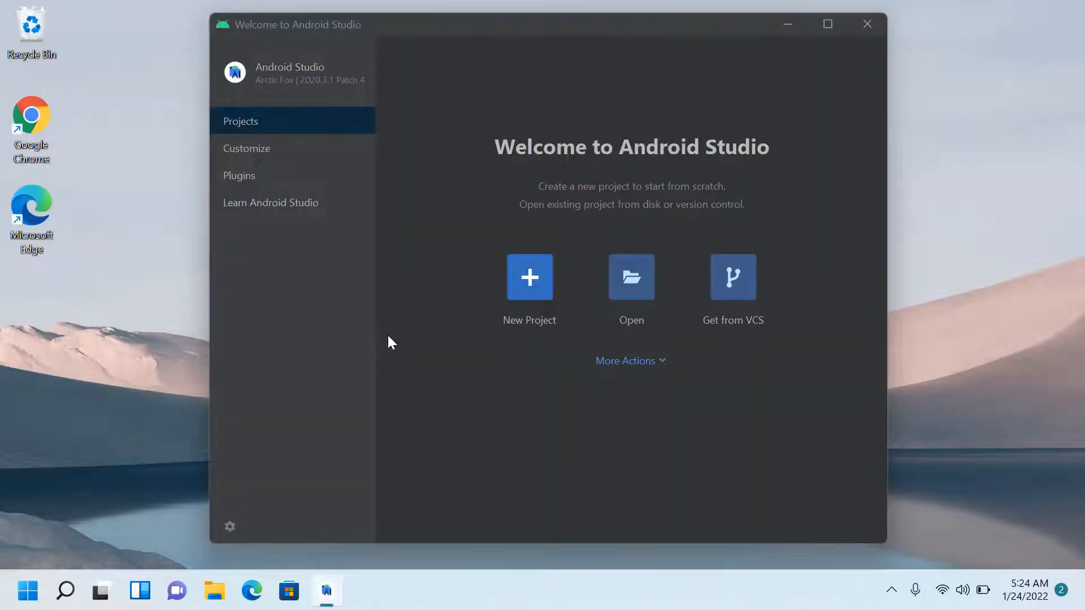
left_click(527, 284)
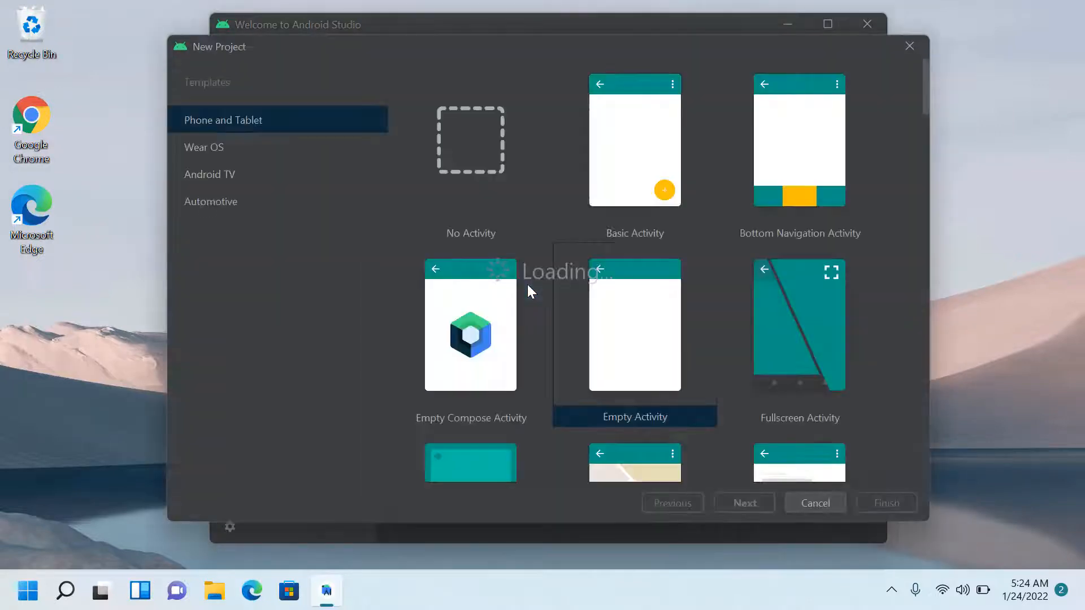
left_click(657, 316)
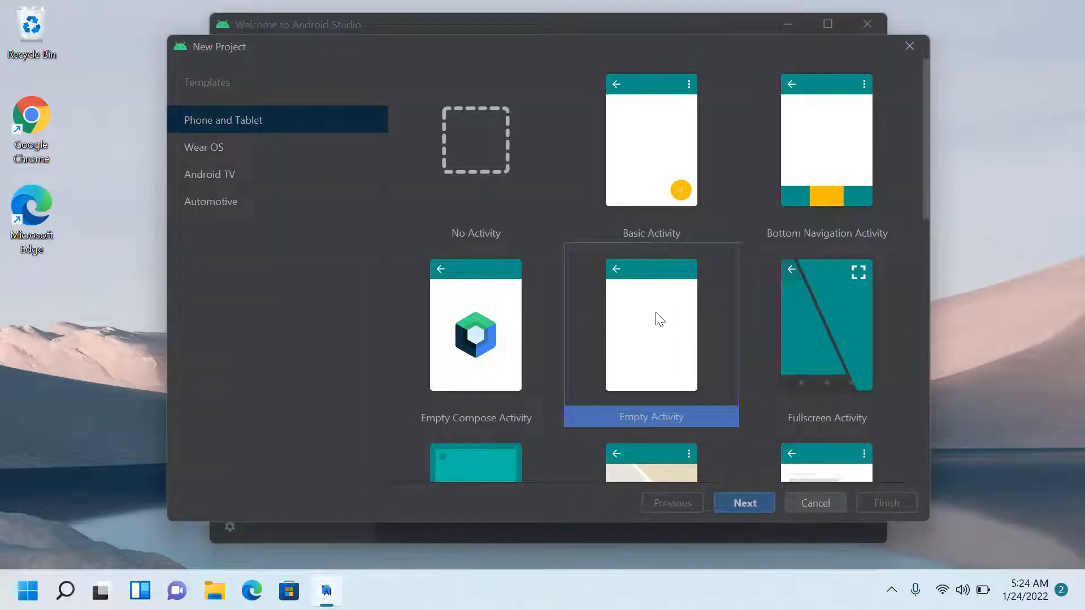
left_click(754, 503)
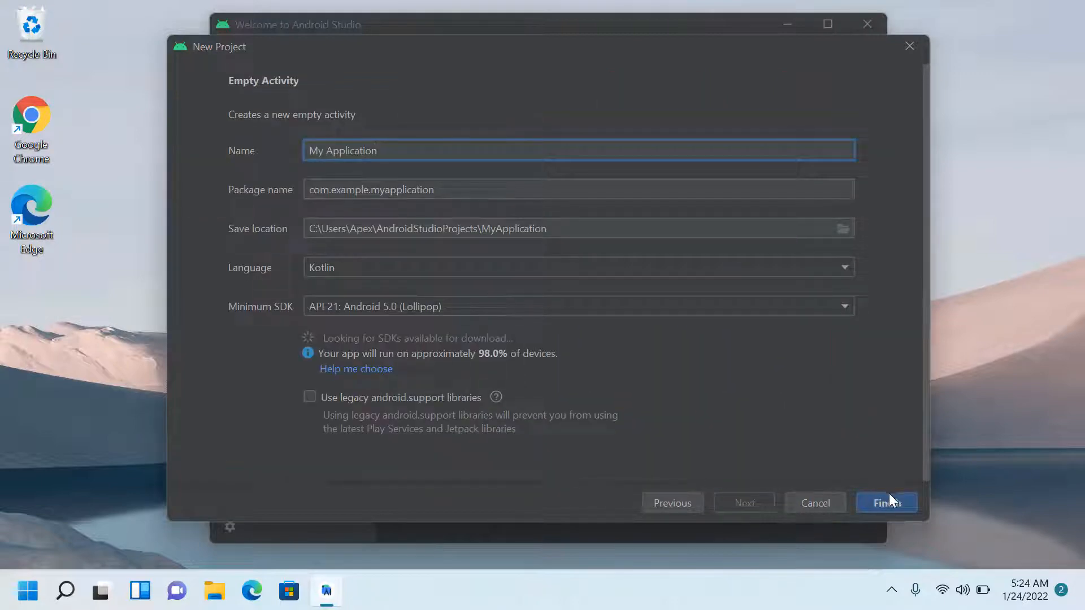
Step: Create the project with Java as its language, and close the What's New panel once it loads
left_click(843, 266)
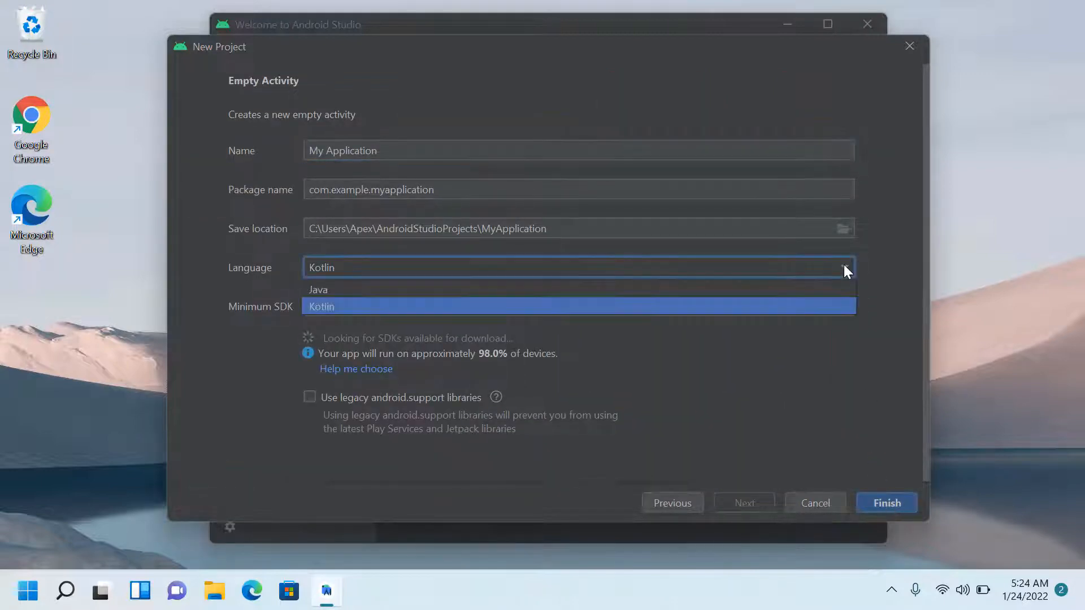
left_click(566, 293)
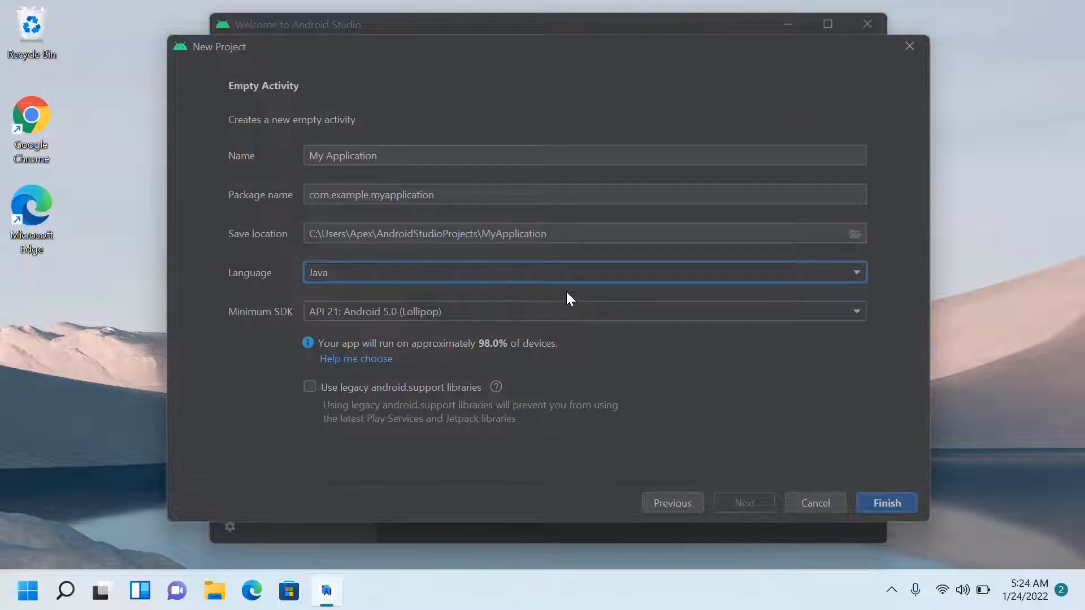
left_click(893, 504)
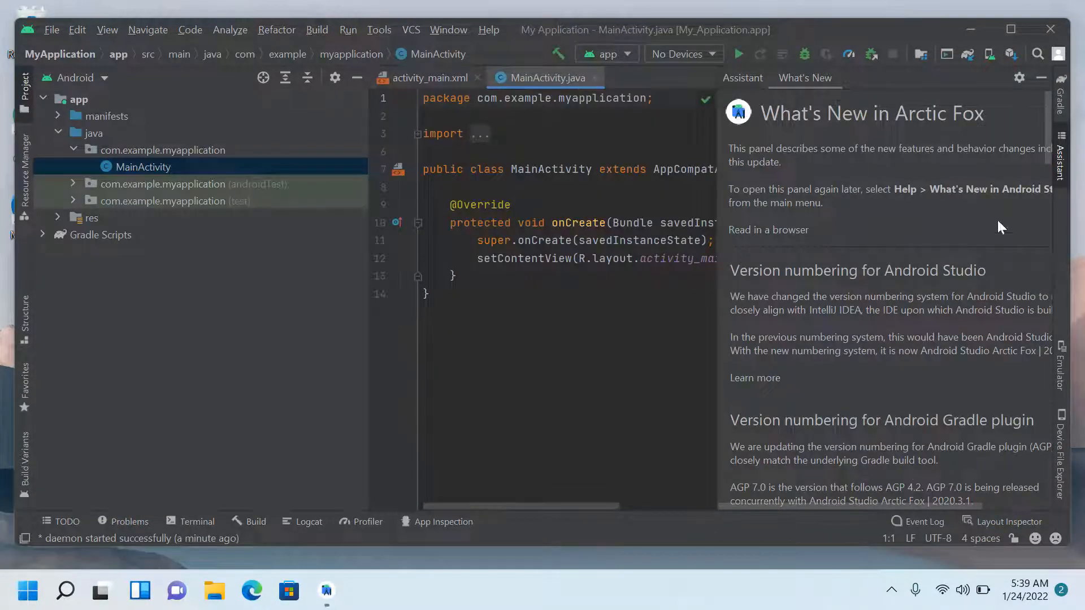
left_click(1041, 78)
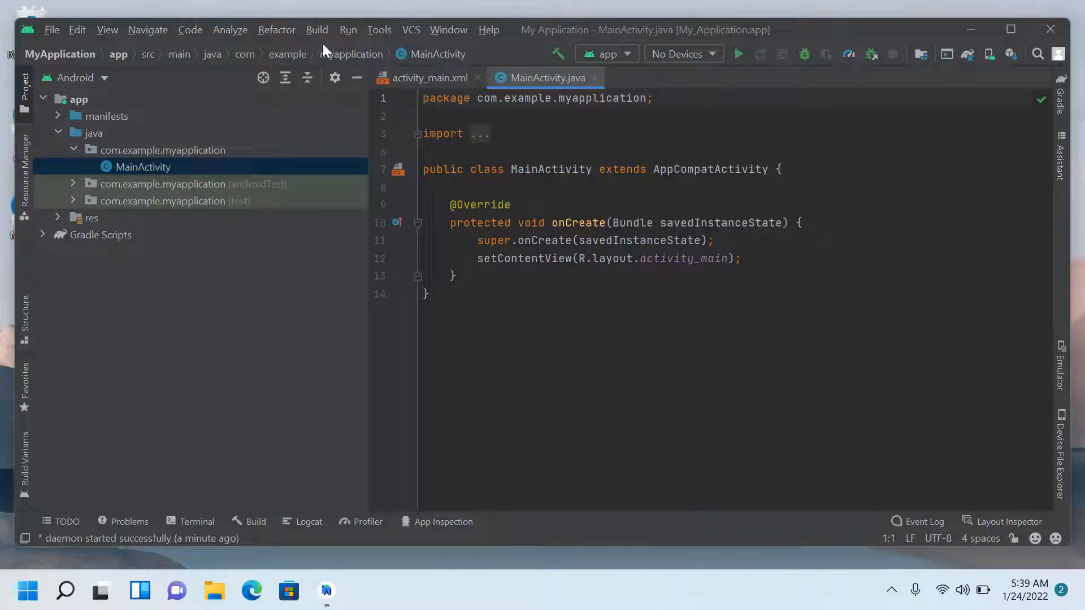
Step: Try to build the project's APK, and dismiss the build notification and the build output
left_click(312, 31)
mouse_move(412, 145)
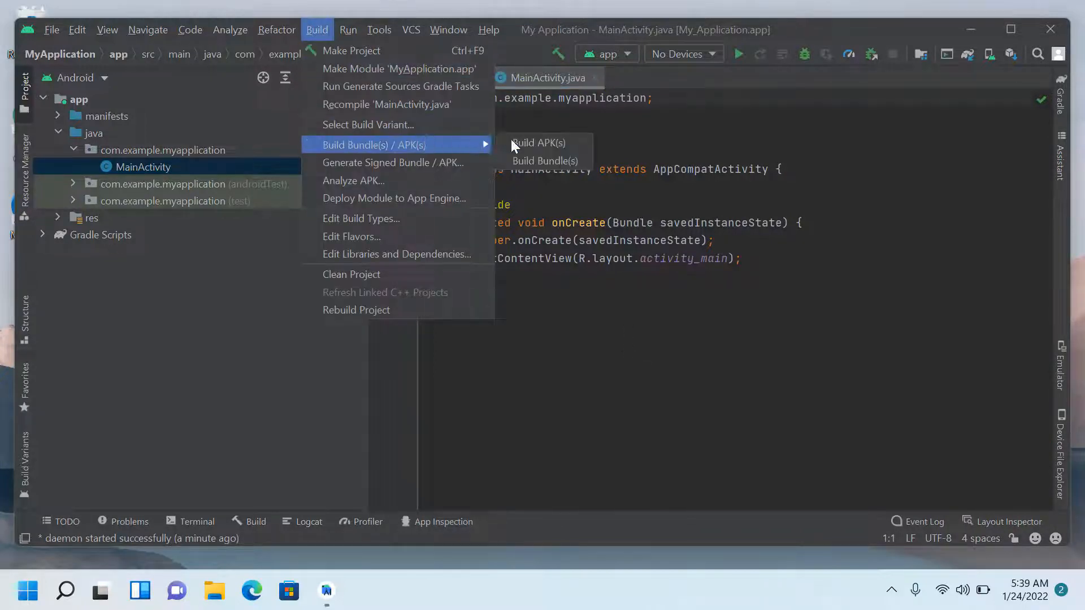
left_click(540, 143)
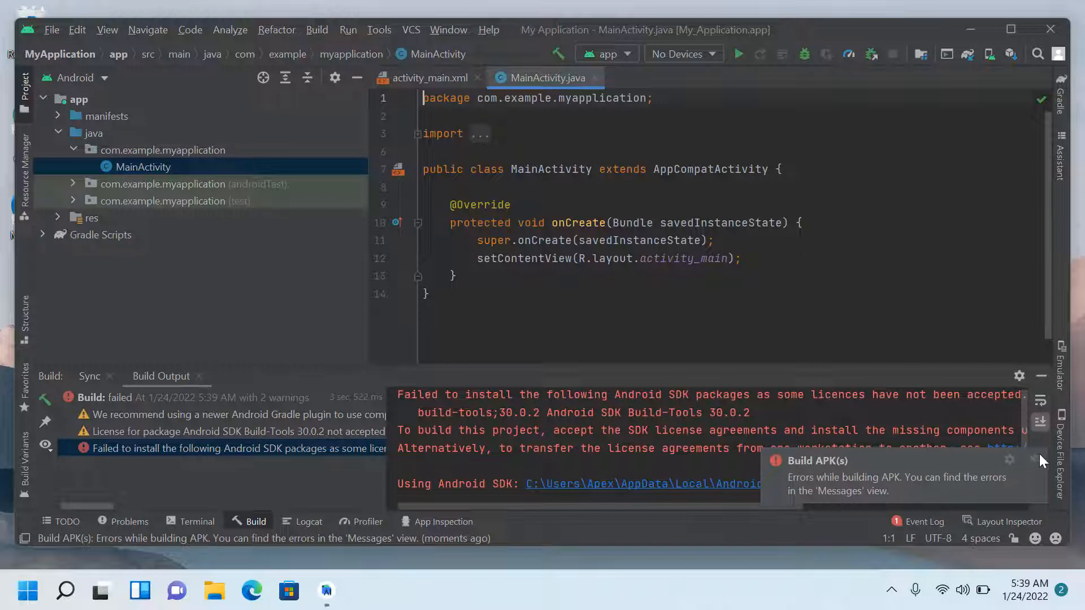
left_click(1034, 460)
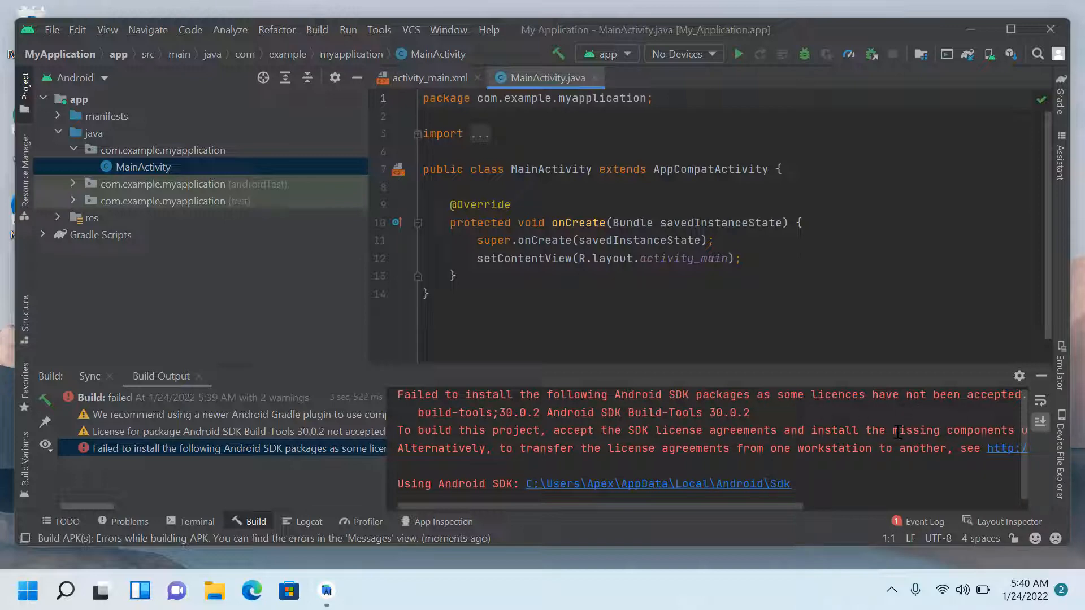
left_click(1041, 375)
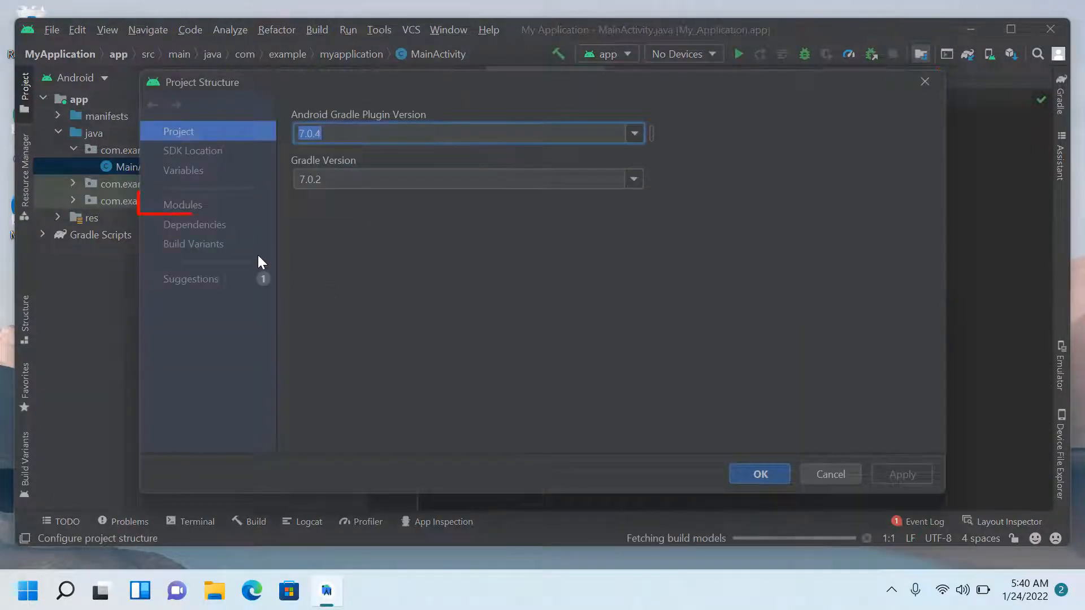
Step: In the Project Structure settings, set the app module's target SDK version to 32 (API 32)
left_click(172, 202)
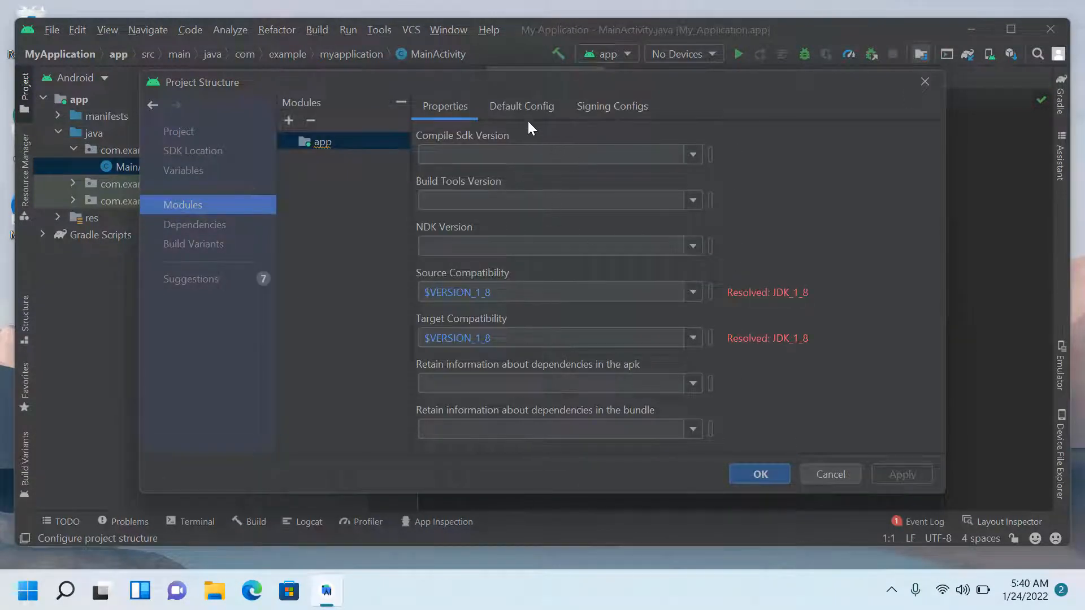
left_click(517, 106)
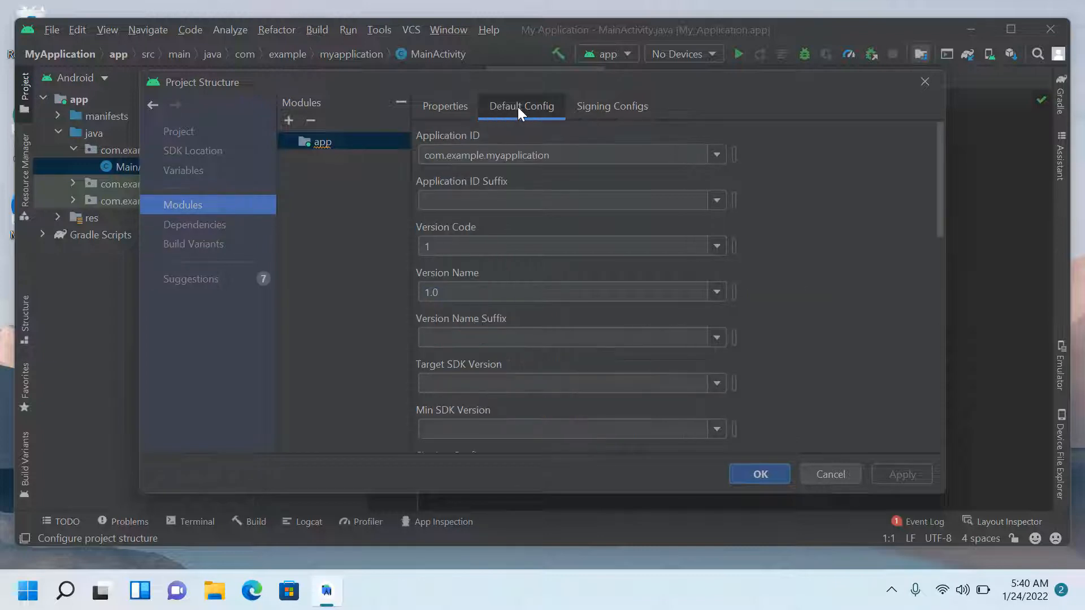
left_click(716, 384)
left_click(659, 405)
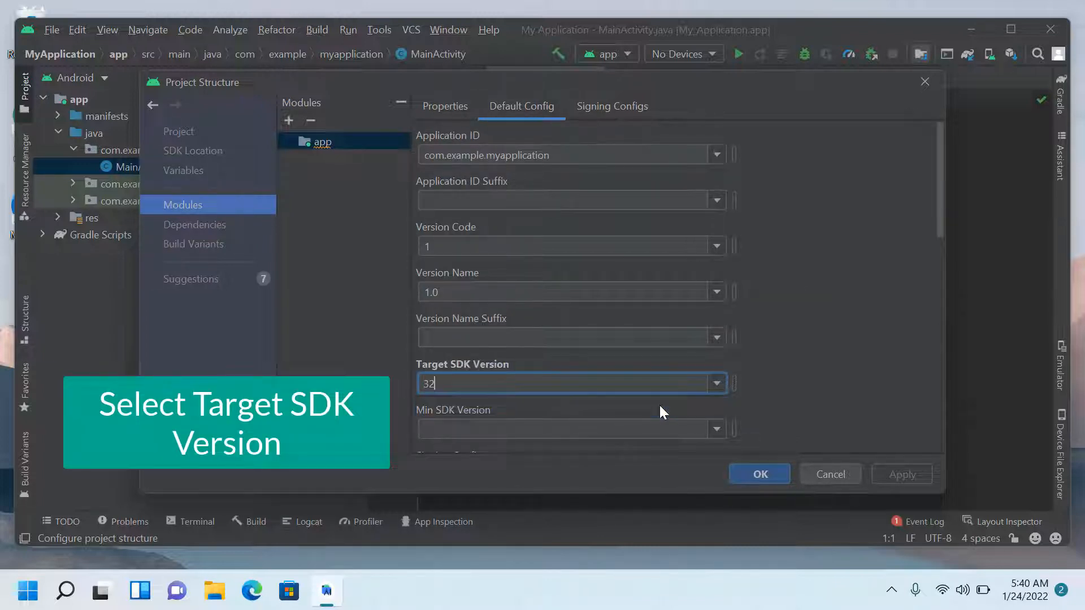
left_click(717, 381)
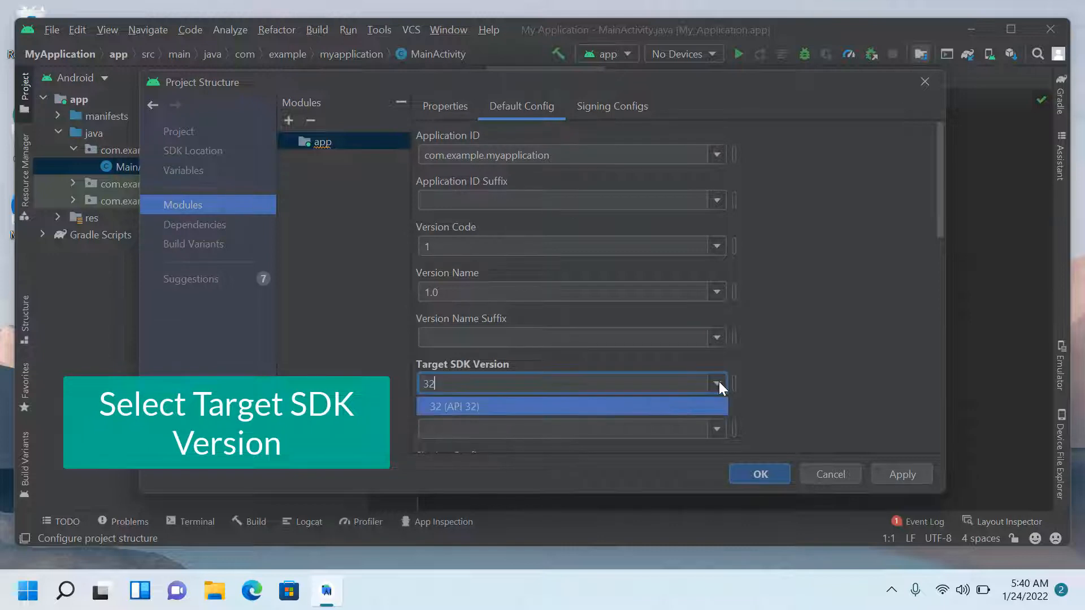
left_click(642, 395)
scroll(642, 391, "down", 1)
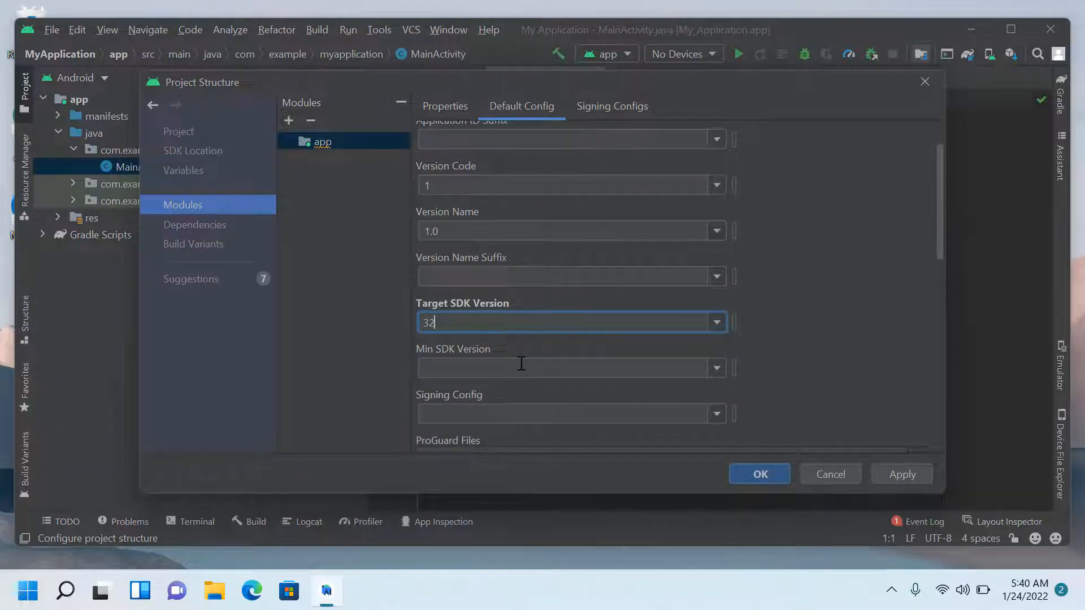
scroll(519, 363, "down", 1)
scroll(520, 365, "up", 1)
scroll(520, 364, "up", 1)
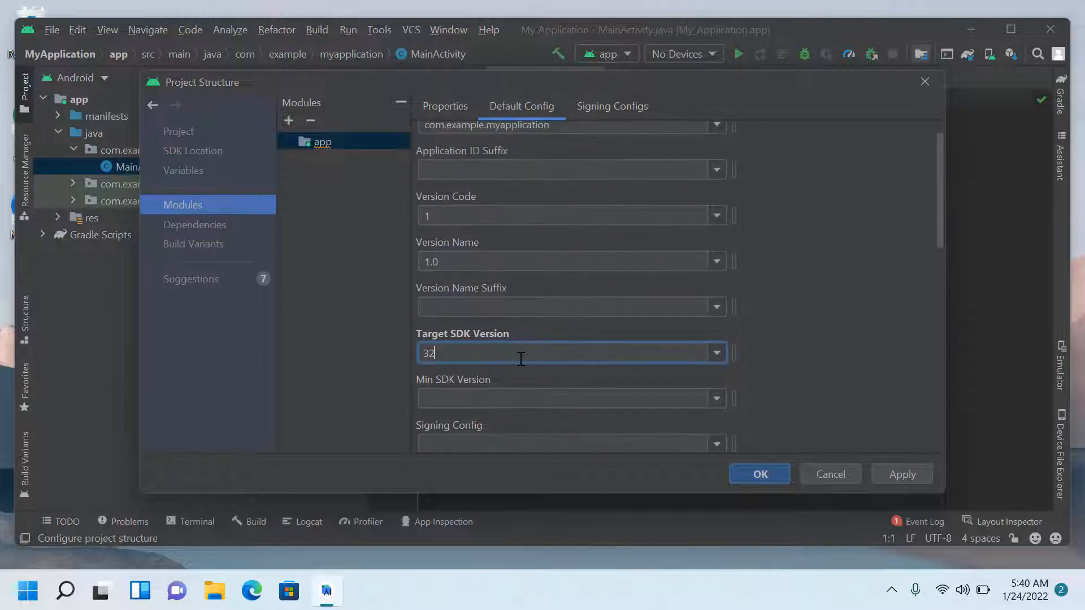
Step: Set the app module's build tools version to 32.0.0 and its compile SDK version to 32
left_click(440, 112)
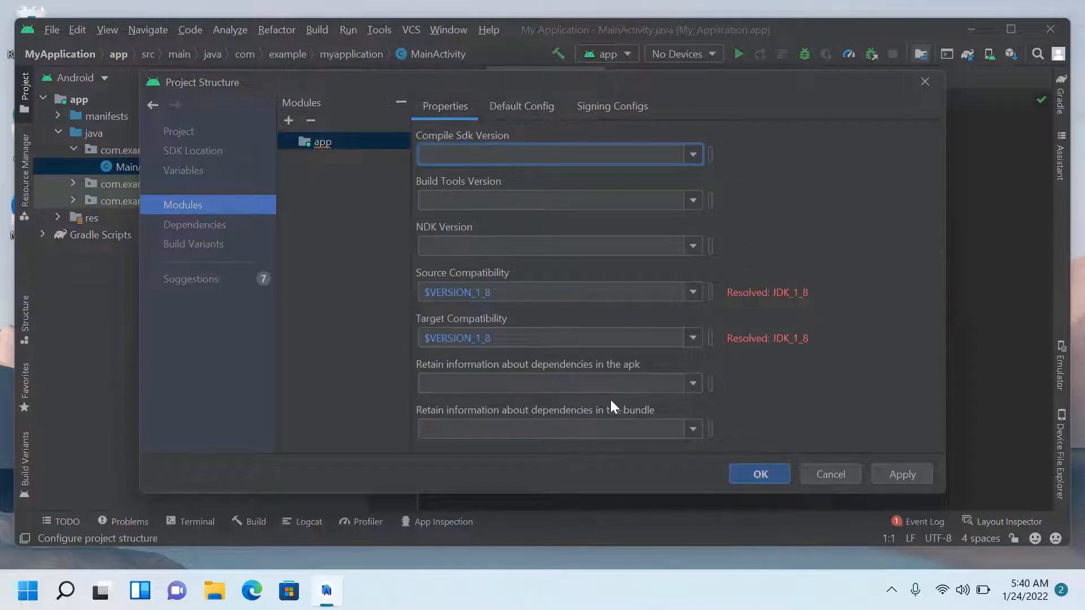
left_click(699, 423)
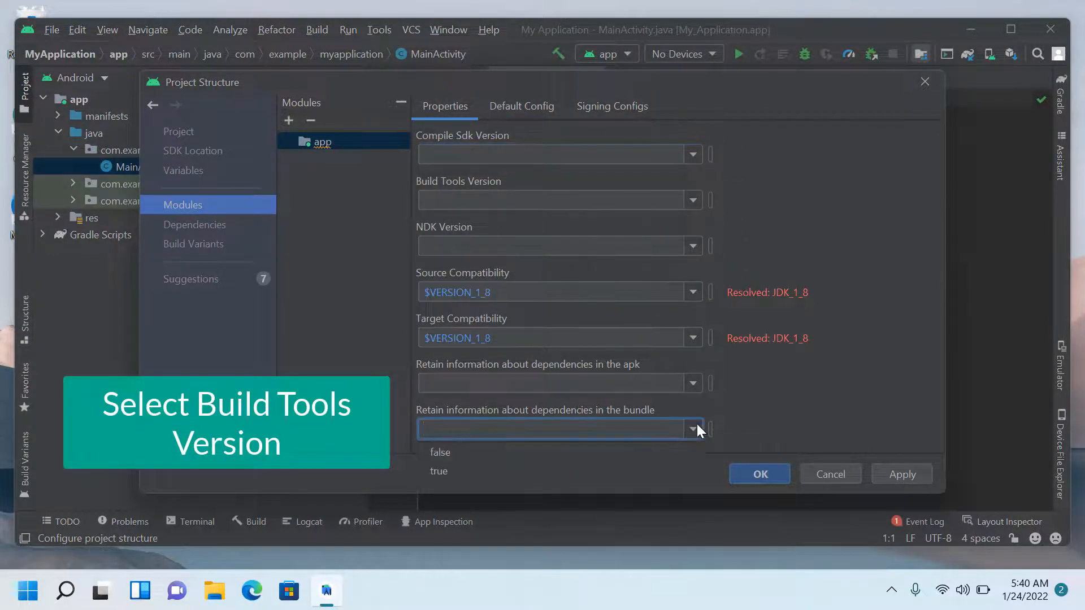
left_click(696, 425)
left_click(697, 248)
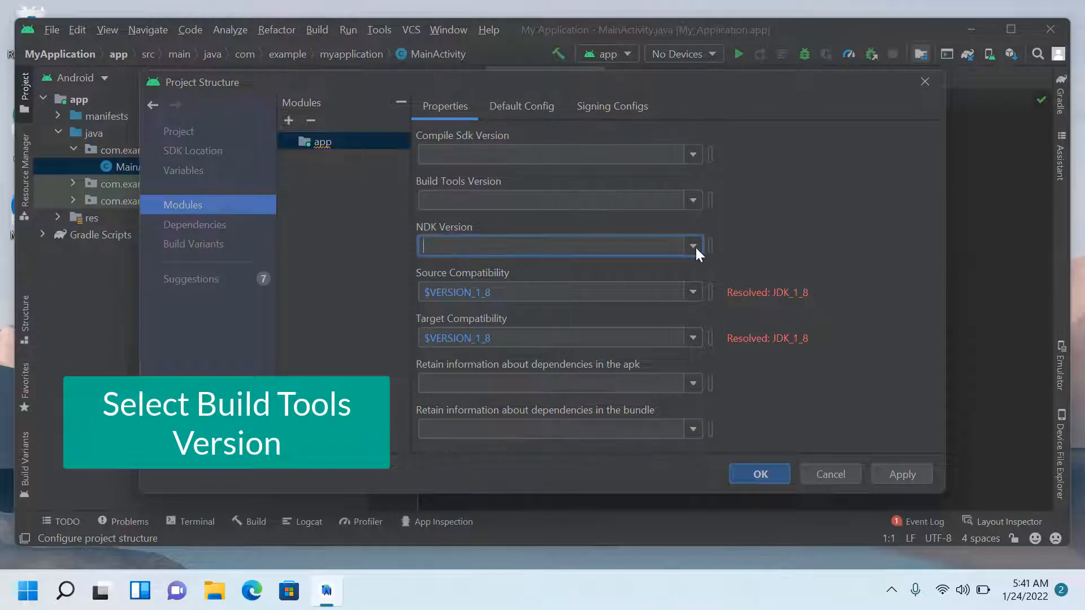
left_click(693, 200)
left_click(638, 224)
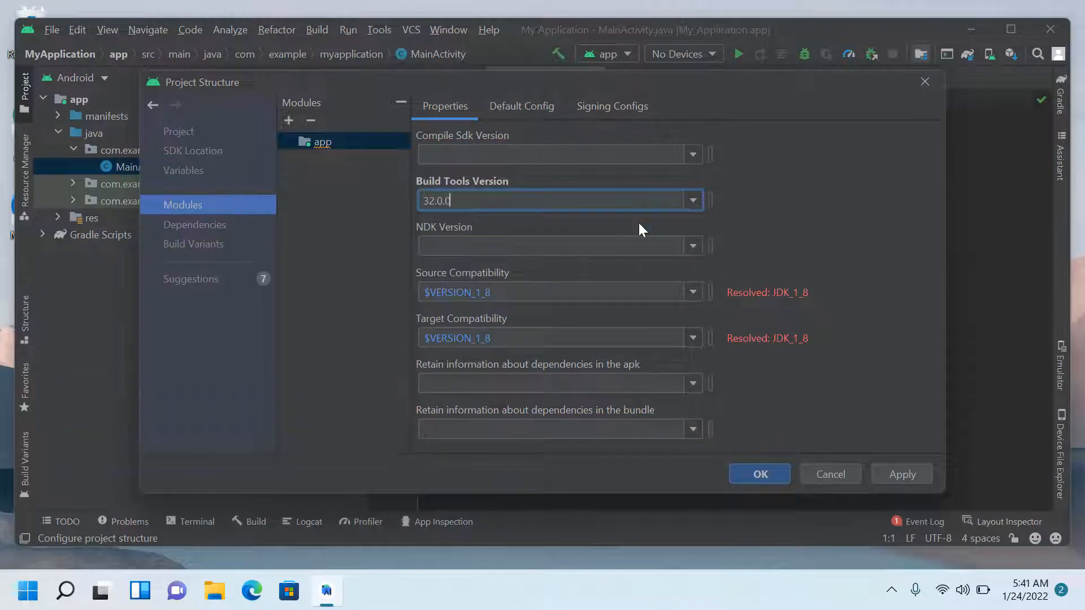
left_click(697, 155)
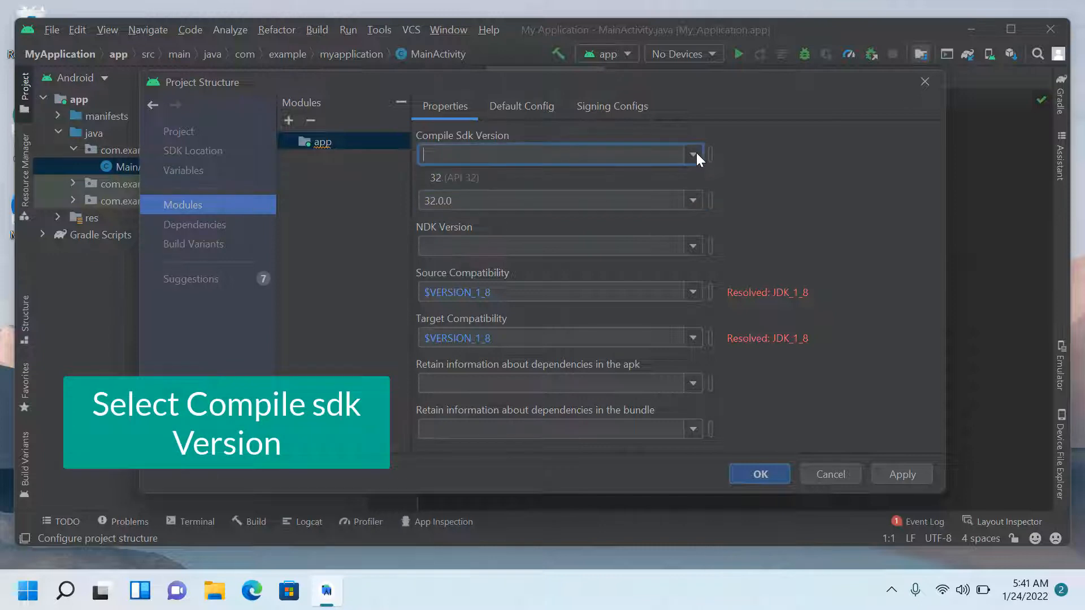
left_click(626, 172)
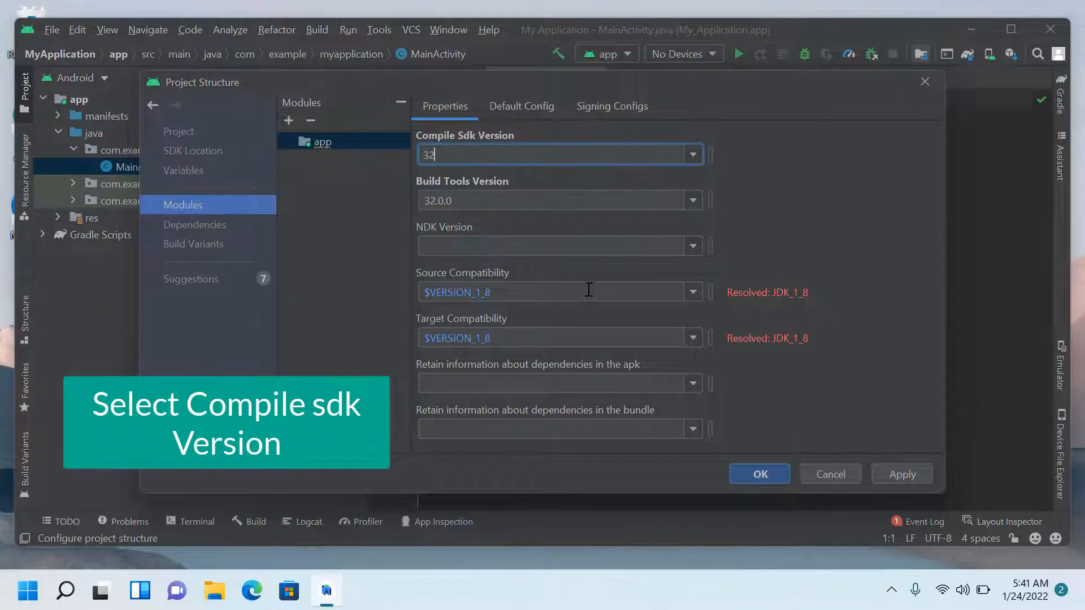
Step: Check the module's default config and the SDK location, and save the project structure changes
left_click(542, 102)
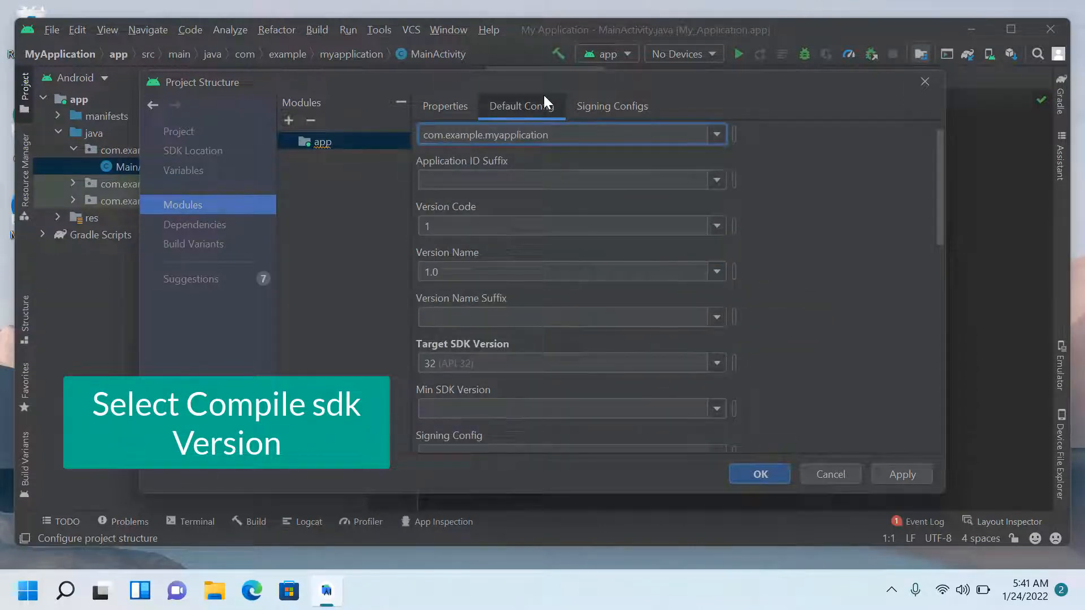
scroll(573, 226, "up", 1)
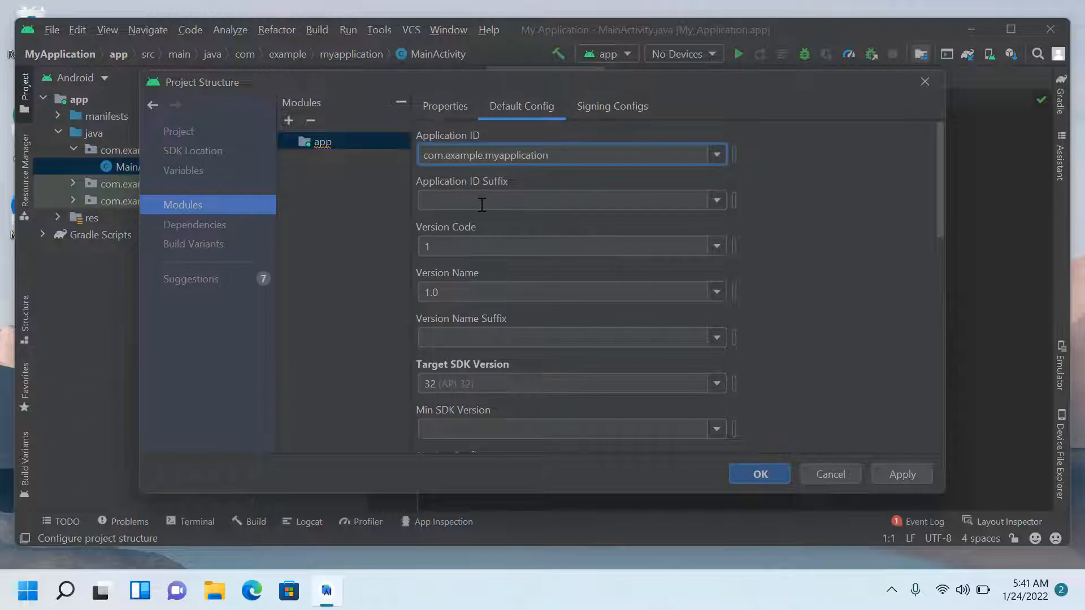
left_click(189, 152)
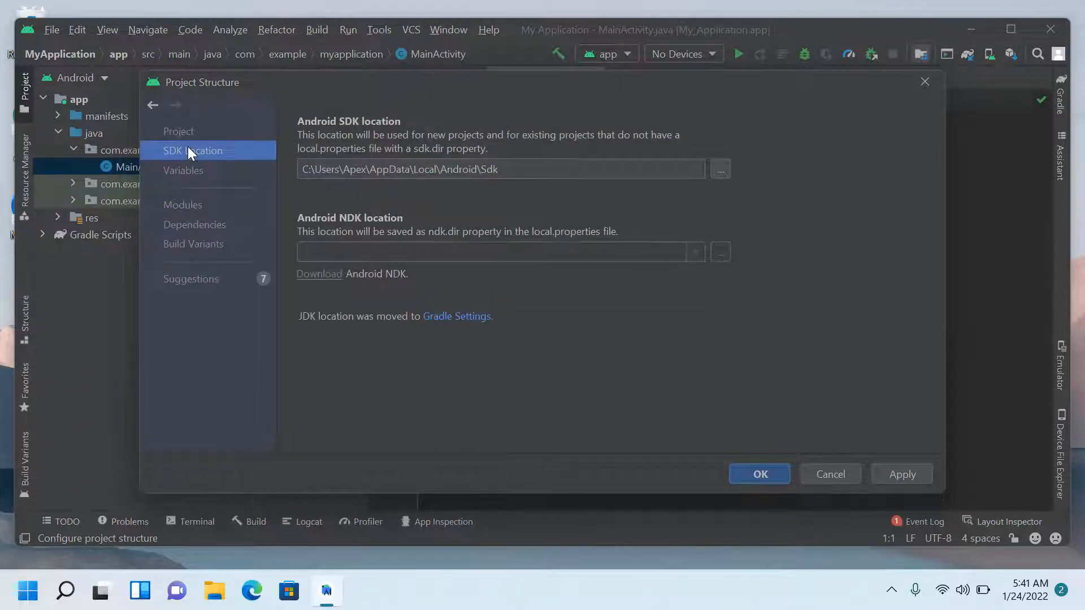
left_click(755, 468)
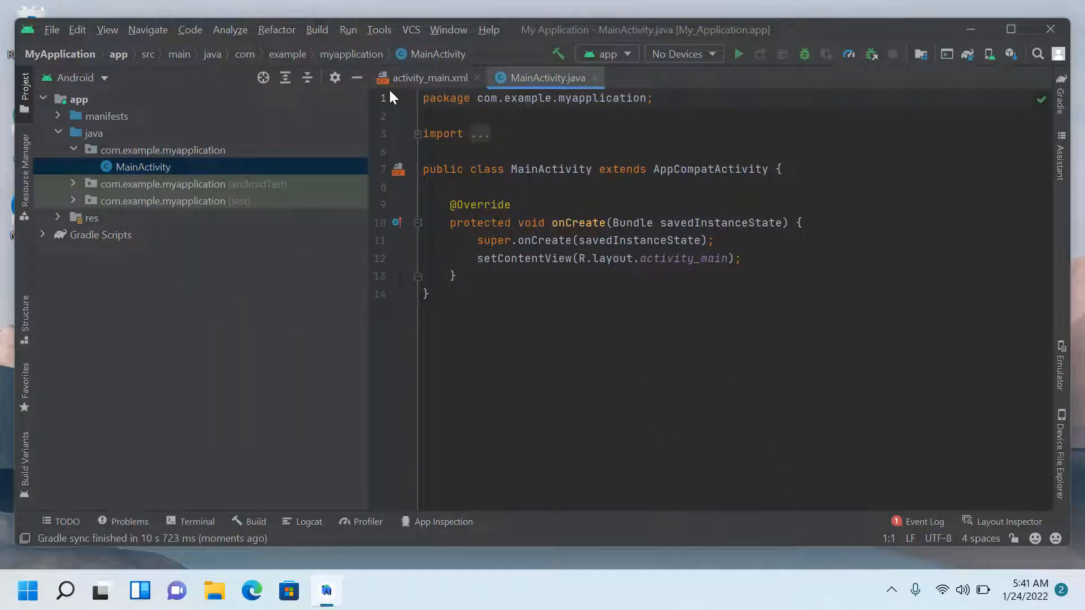
Step: Build the project's APK again and dismiss the build notification
left_click(315, 30)
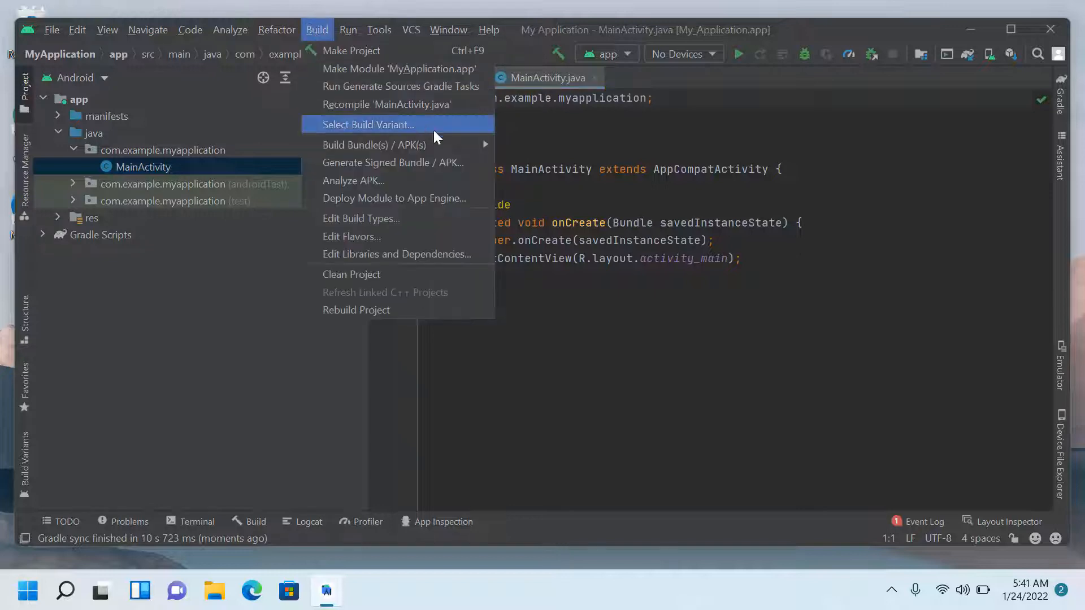
mouse_move(467, 147)
left_click(541, 144)
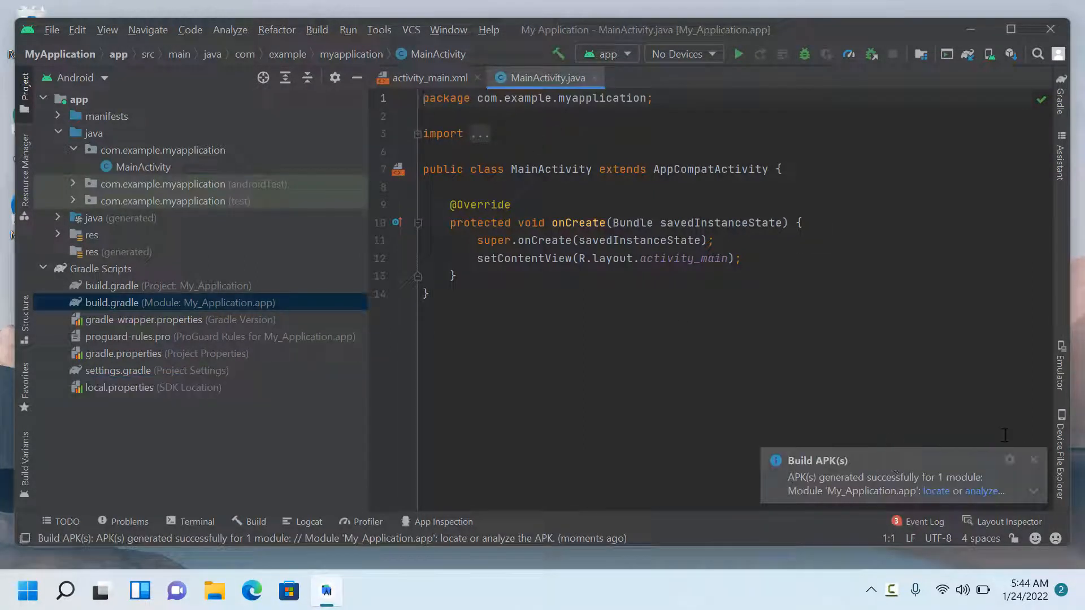
left_click(1032, 458)
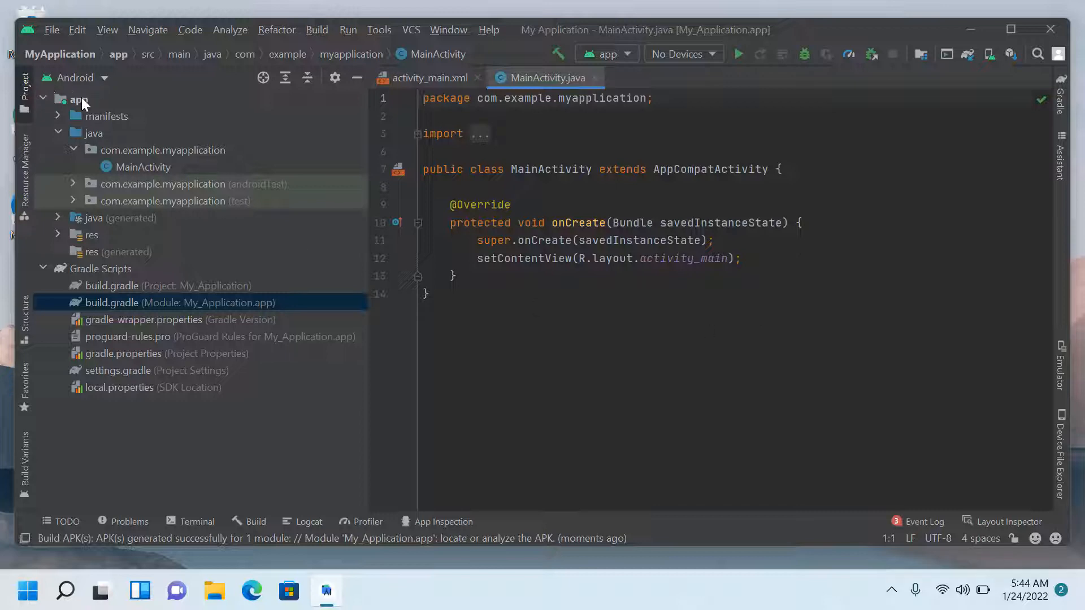
Step: Open AndroidManifest.xml and check the android:exported attribute of the main activity
left_click(59, 113)
double_click(140, 134)
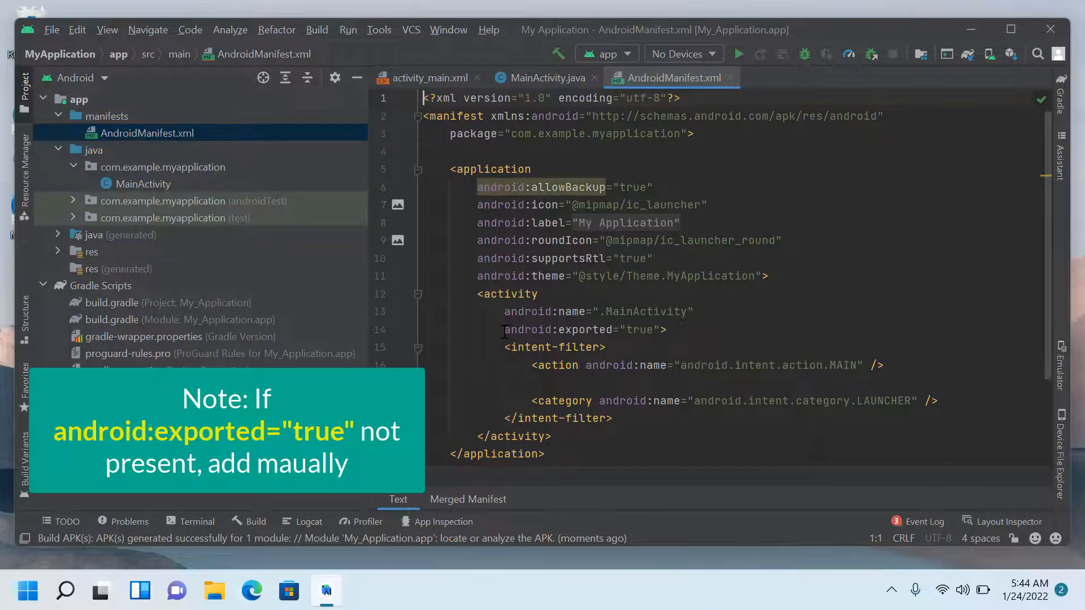
left_click(504, 329)
left_click_drag(505, 330, 668, 329)
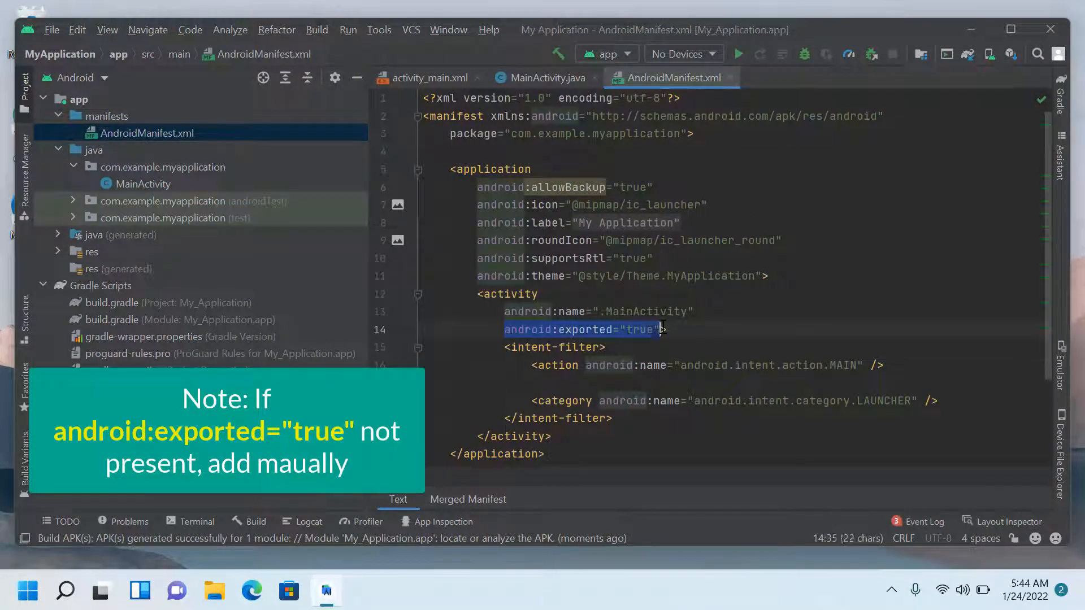
left_click(694, 328)
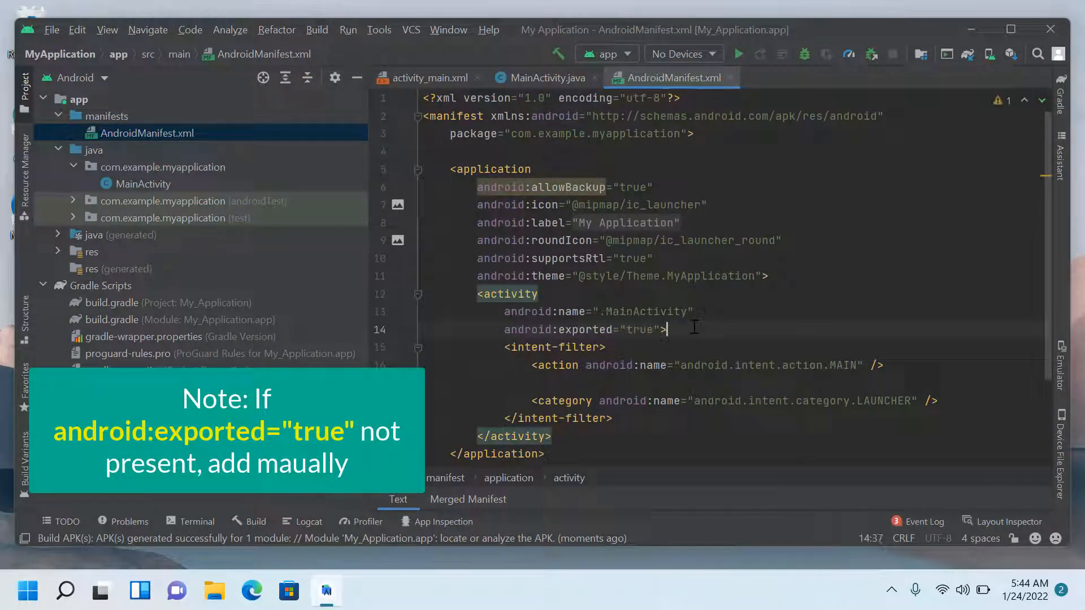
Step: Close the manifest, check the SDK and build tools versions in the app module's build.gradle, and close that file
left_click(730, 78)
double_click(103, 320)
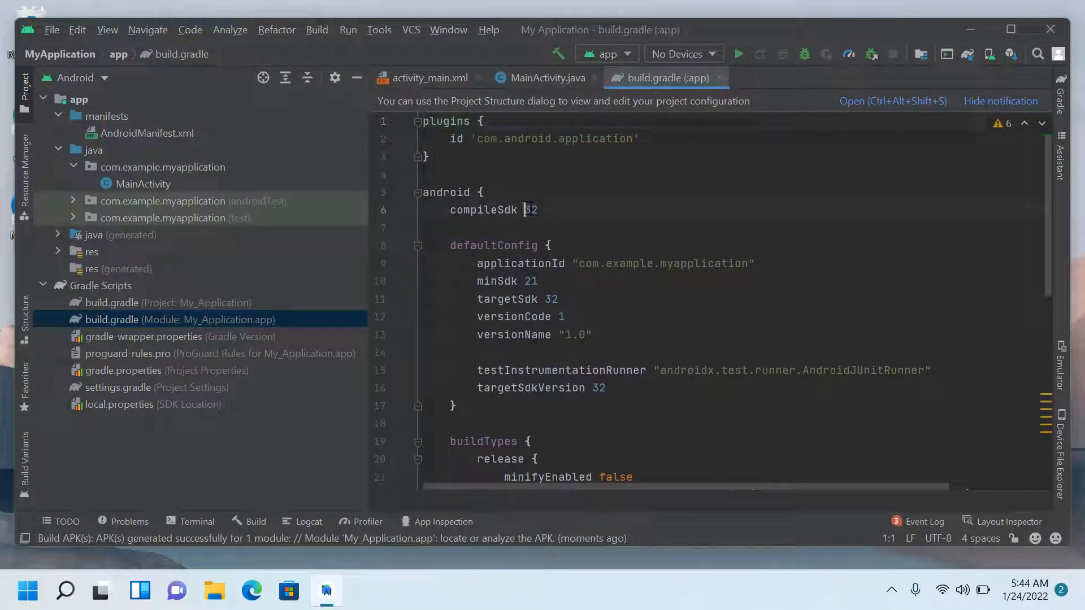
left_click(539, 210)
scroll(676, 312, "down", 1)
scroll(676, 312, "down", 8)
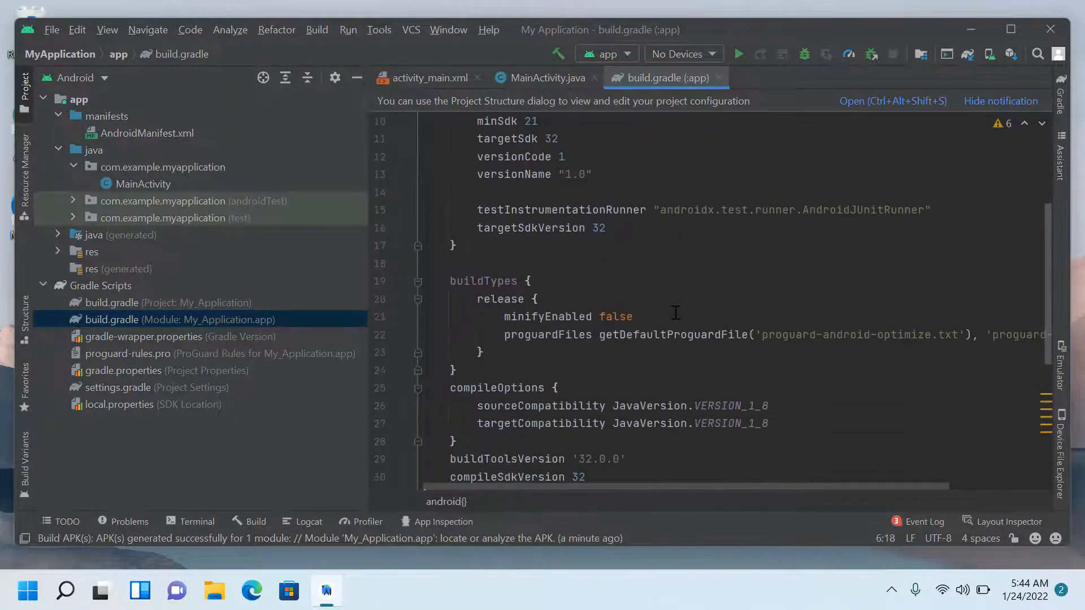
scroll(676, 313, "up", 8)
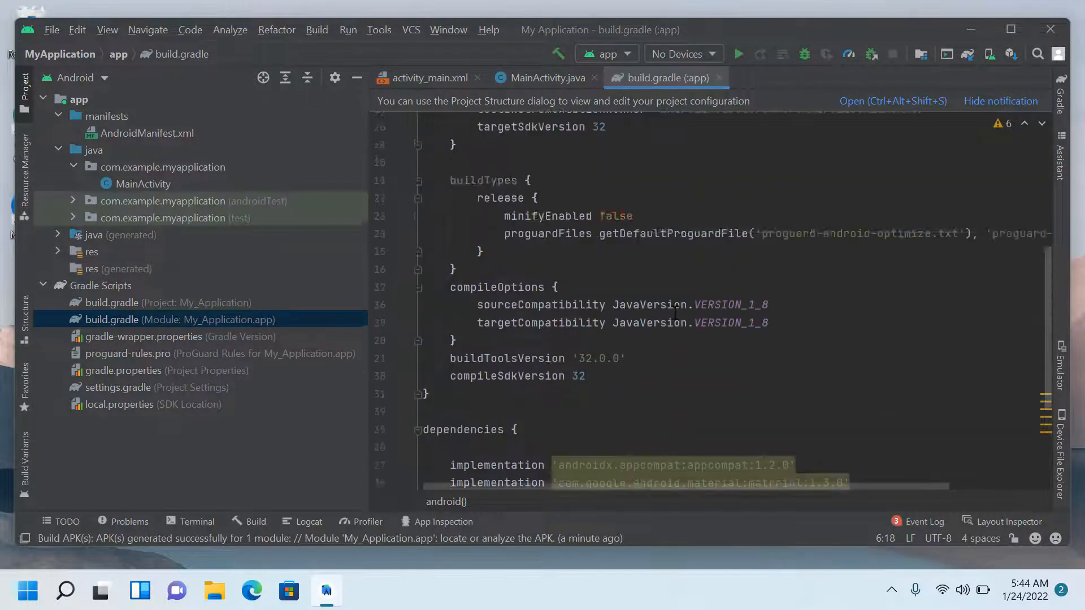
left_click(717, 77)
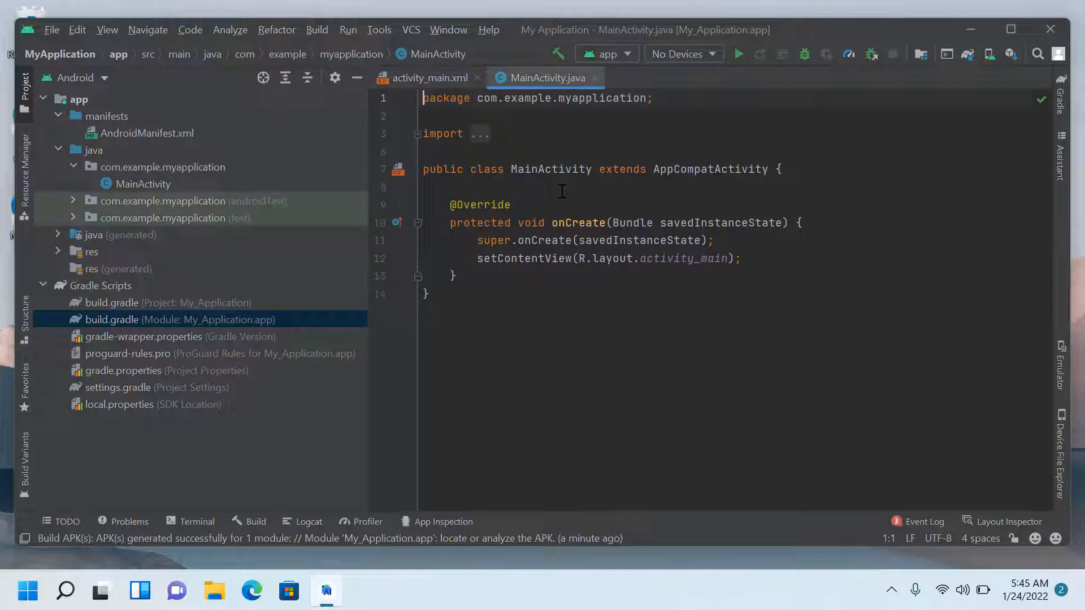
left_click(562, 191)
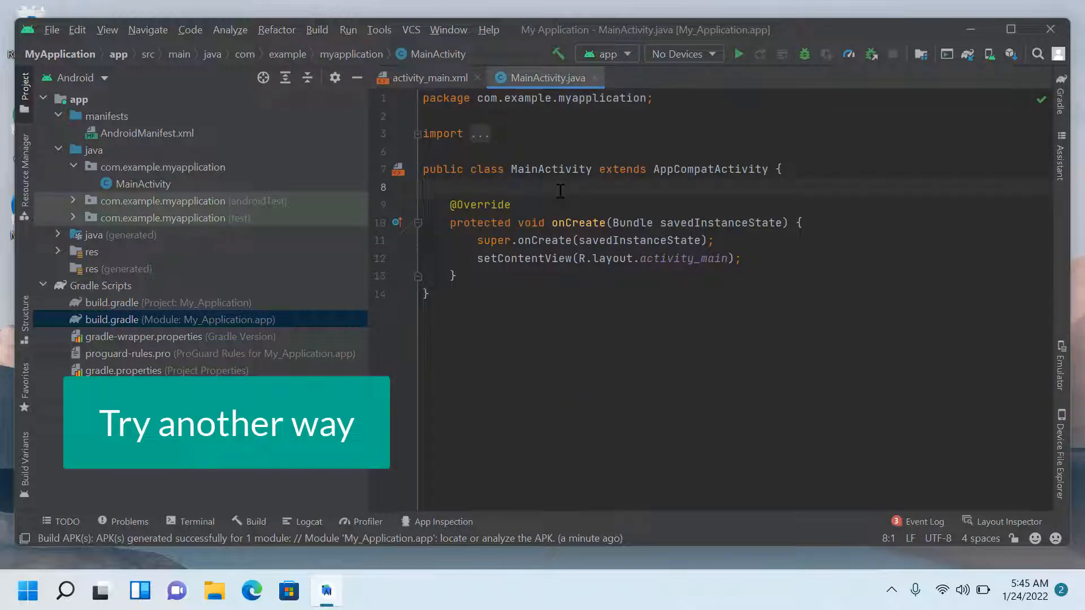
Step: Open the project structure settings and copy the Android SDK location path
left_click(919, 57)
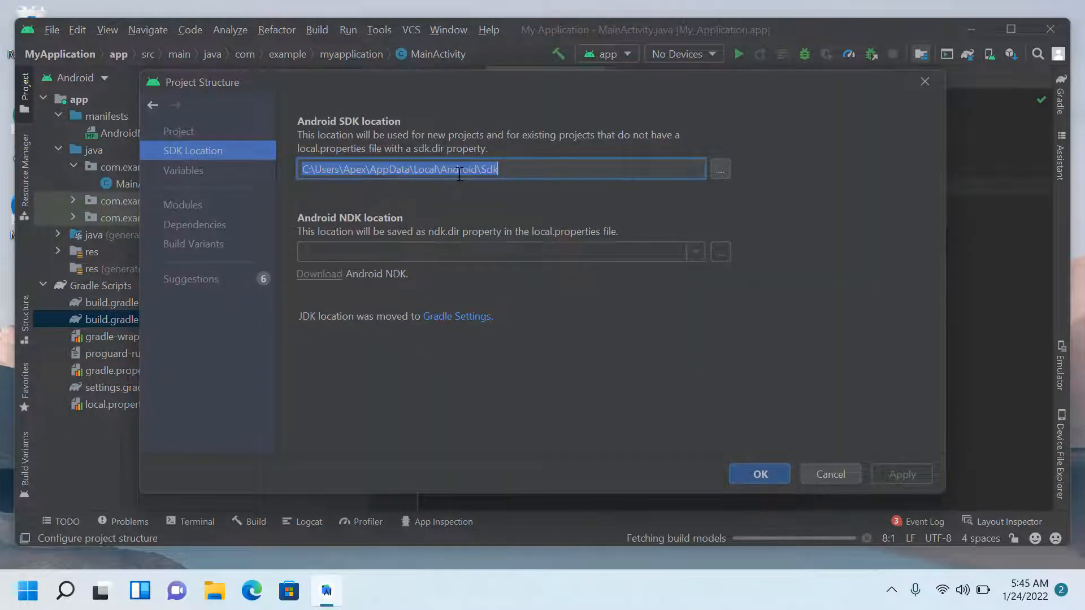
left_click(185, 151)
left_click(539, 167)
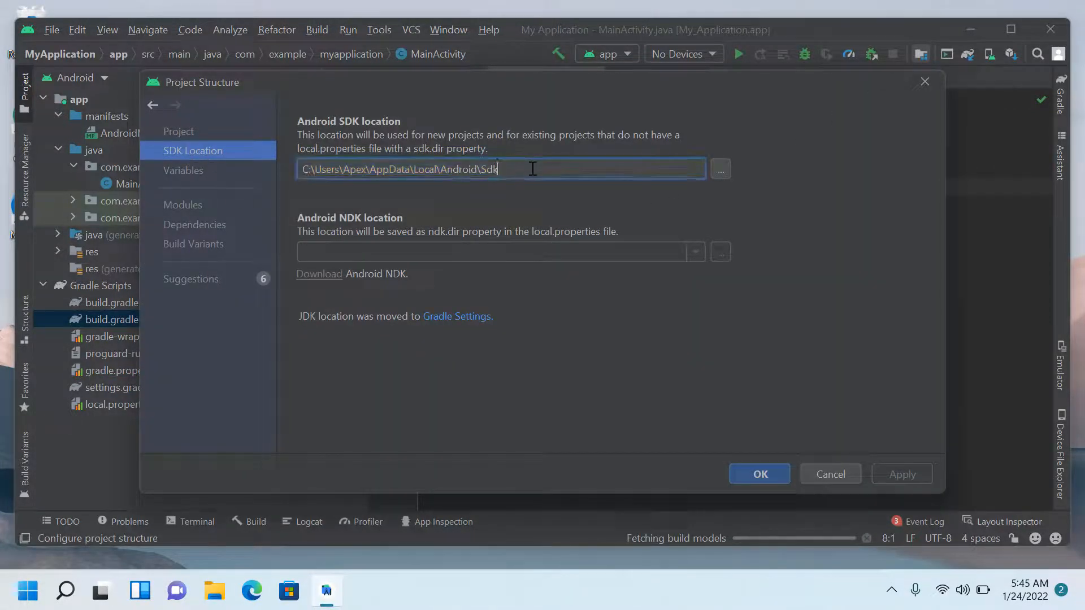
left_click_drag(411, 166, 302, 168)
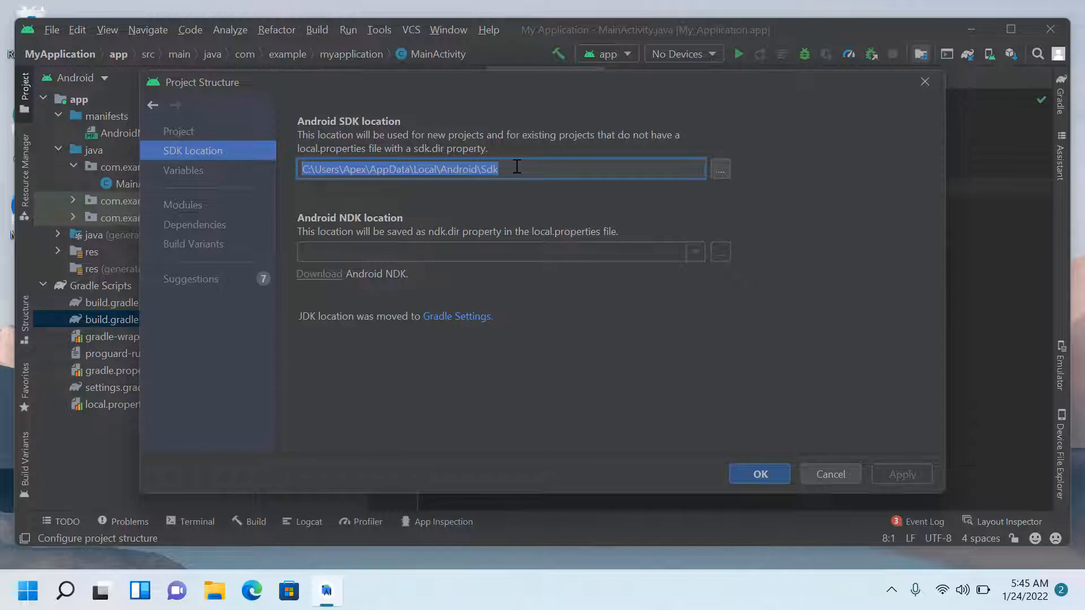
Step: Check the app module's default config and its compile SDK and build tools properties, and close the project structure without changes
left_click(178, 204)
scroll(621, 243, "down", 5)
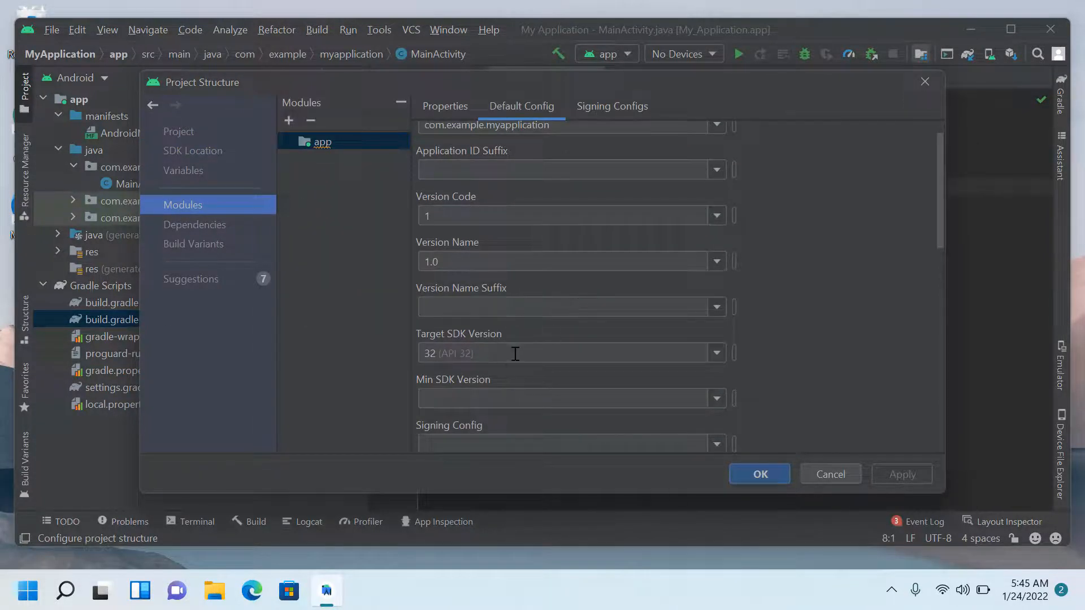
scroll(591, 361, "up", 5)
left_click(446, 104)
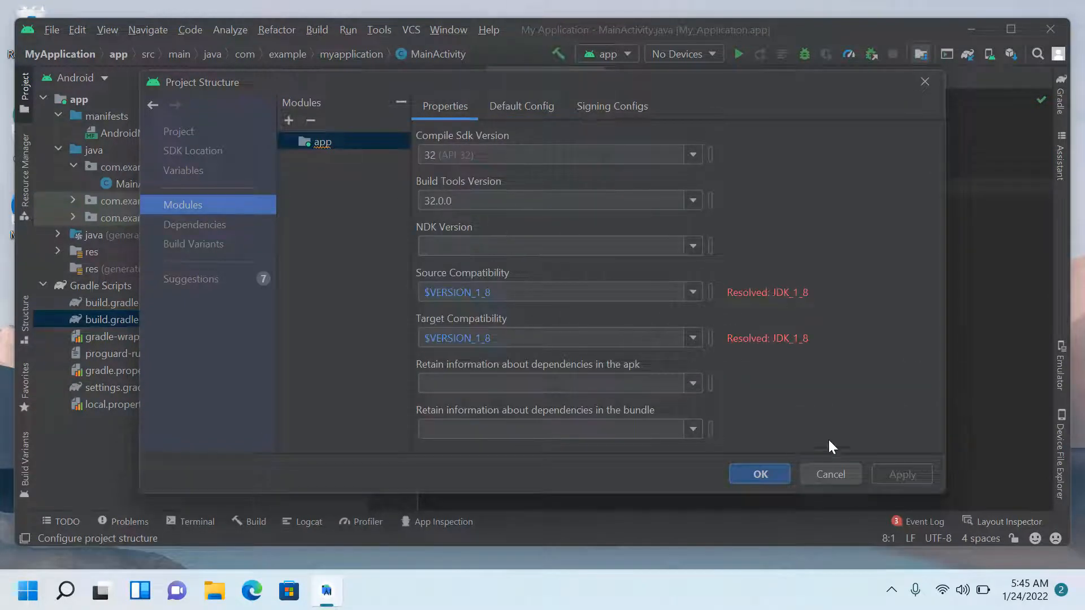
left_click(839, 474)
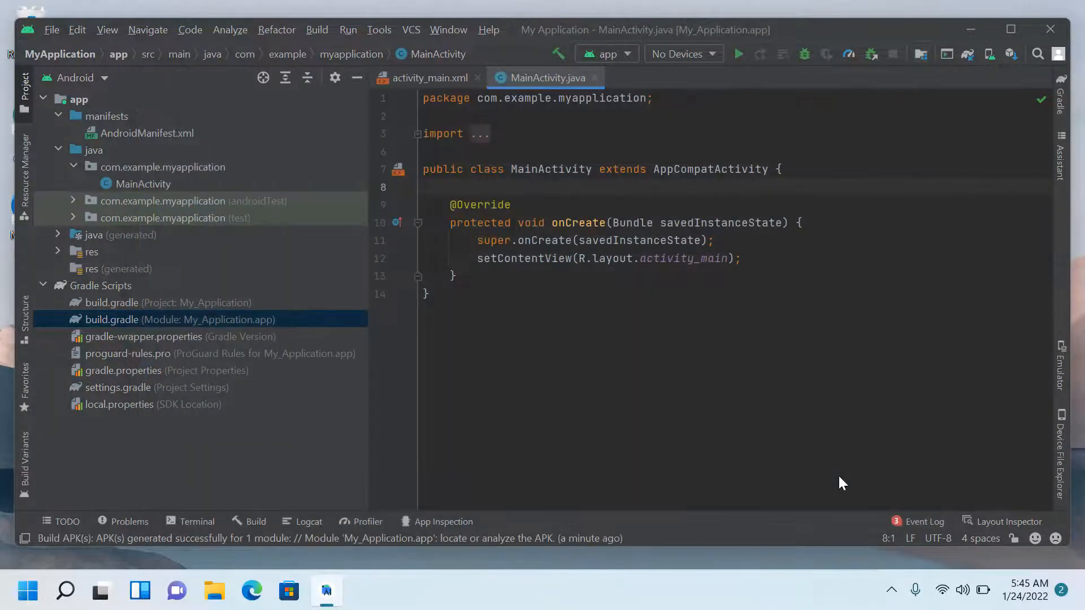
Step: Exit Android Studio and open the Android SDK folder in File Explorer using the copied path
left_click(1048, 29)
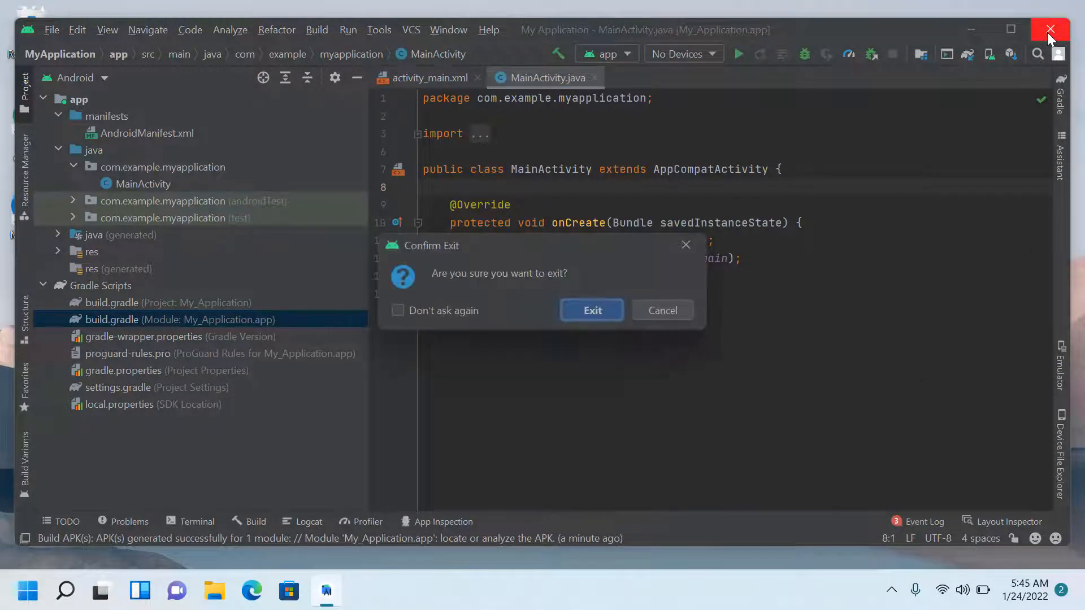
left_click(591, 311)
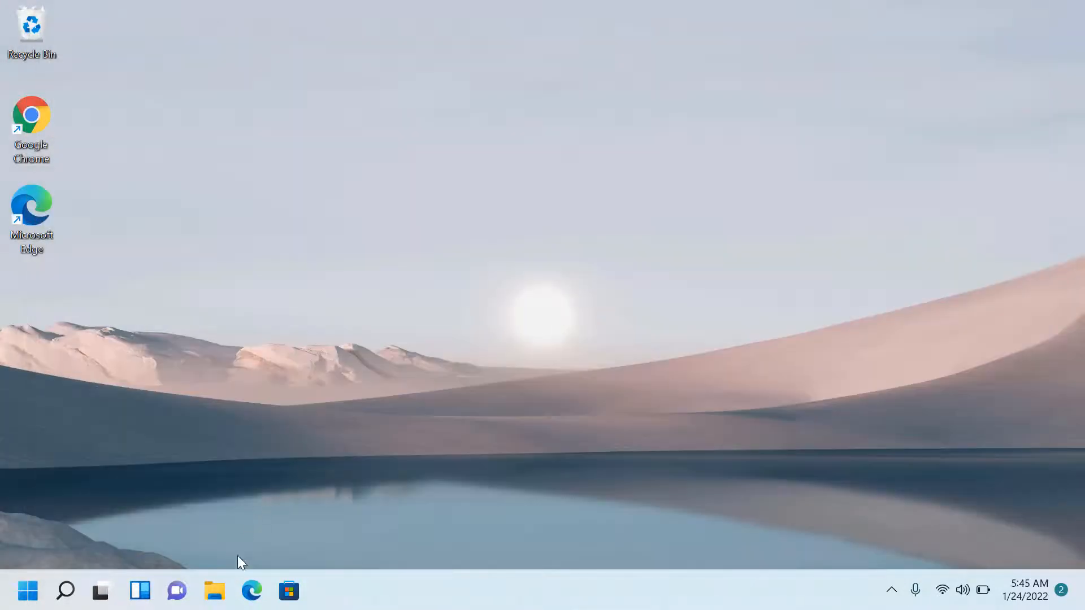
left_click(218, 588)
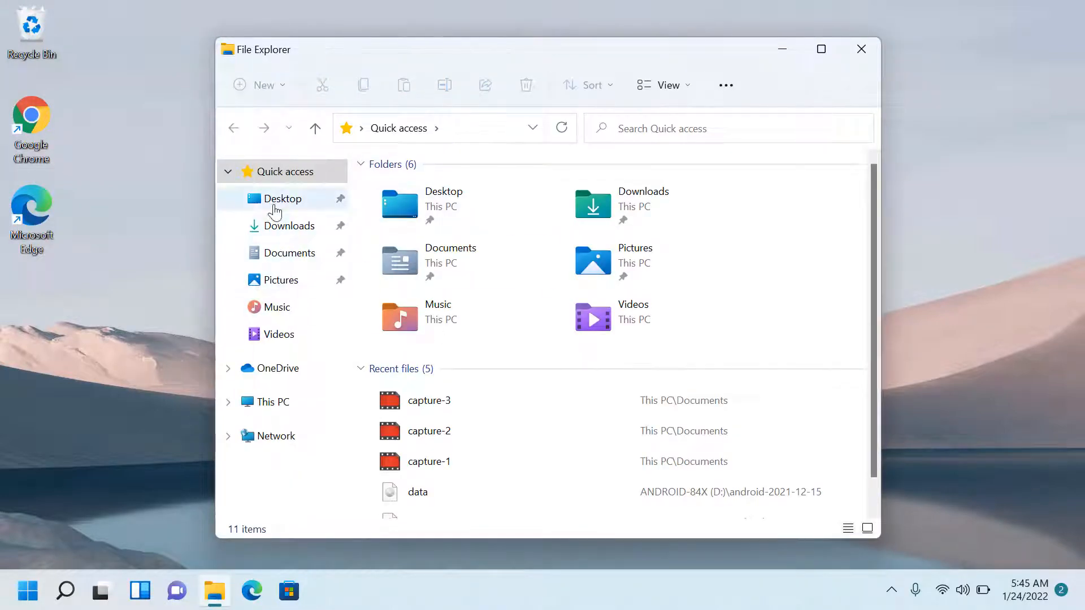
left_click(280, 227)
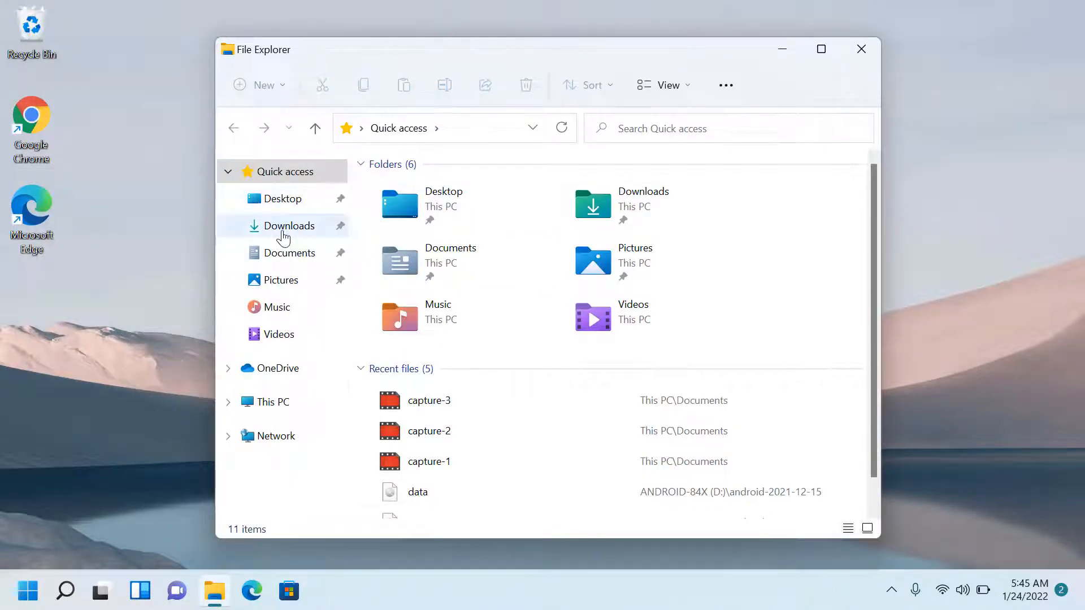
left_click(509, 129)
right_click(509, 128)
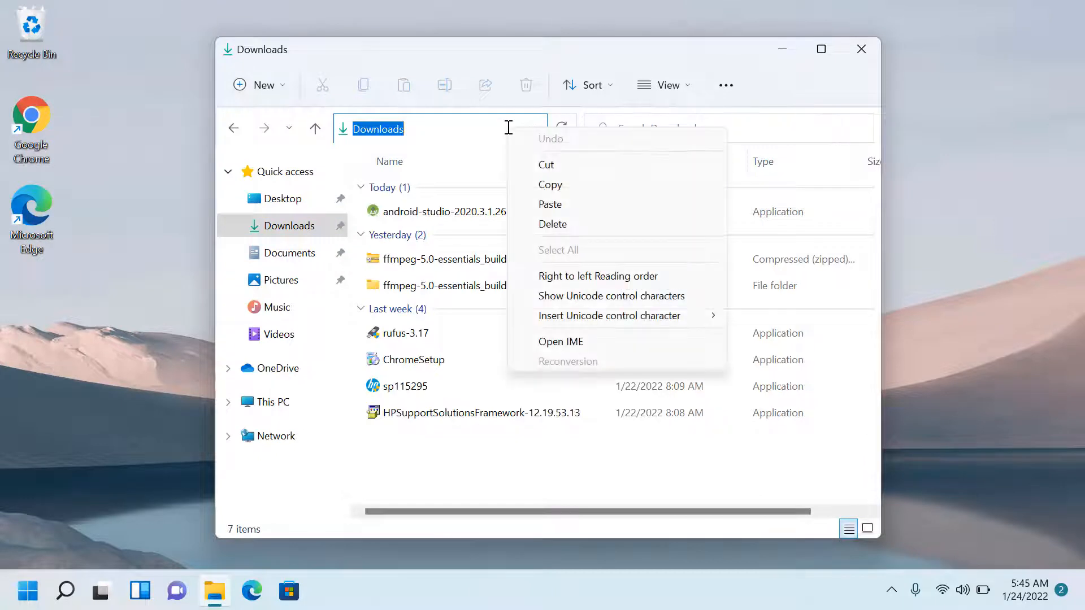
left_click(545, 203)
left_click(561, 127)
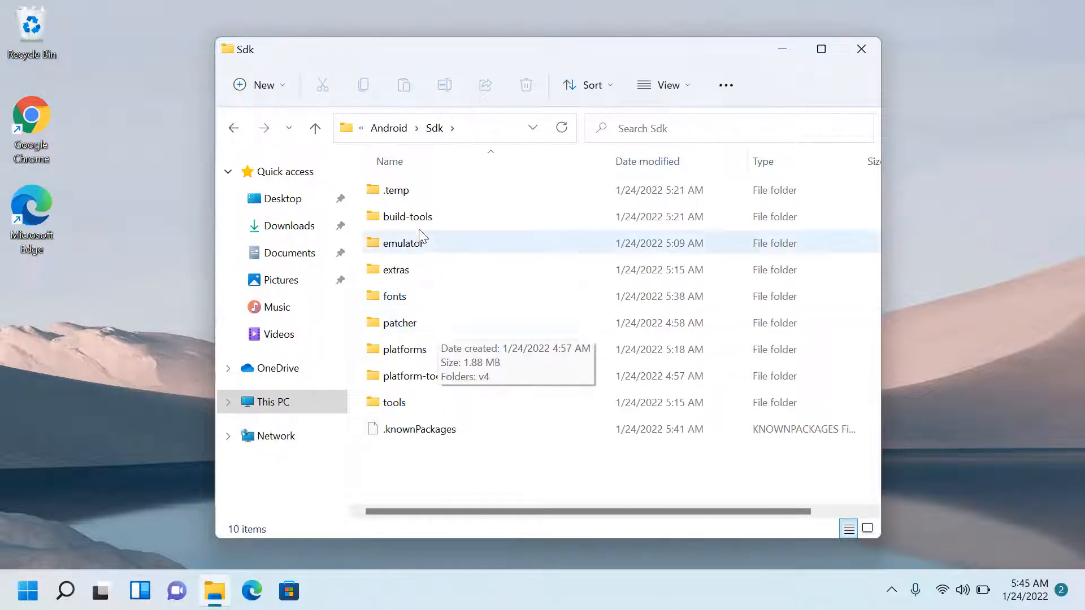
Step: Open the 32.0.0 folder inside the SDK's build-tools folder
left_click(443, 220)
double_click(442, 217)
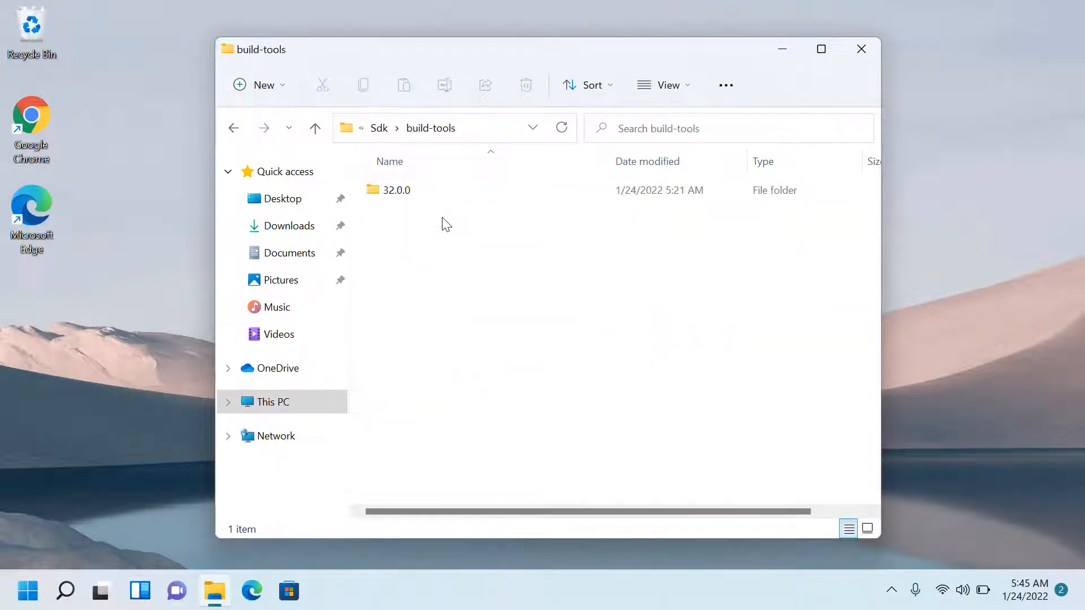
double_click(435, 198)
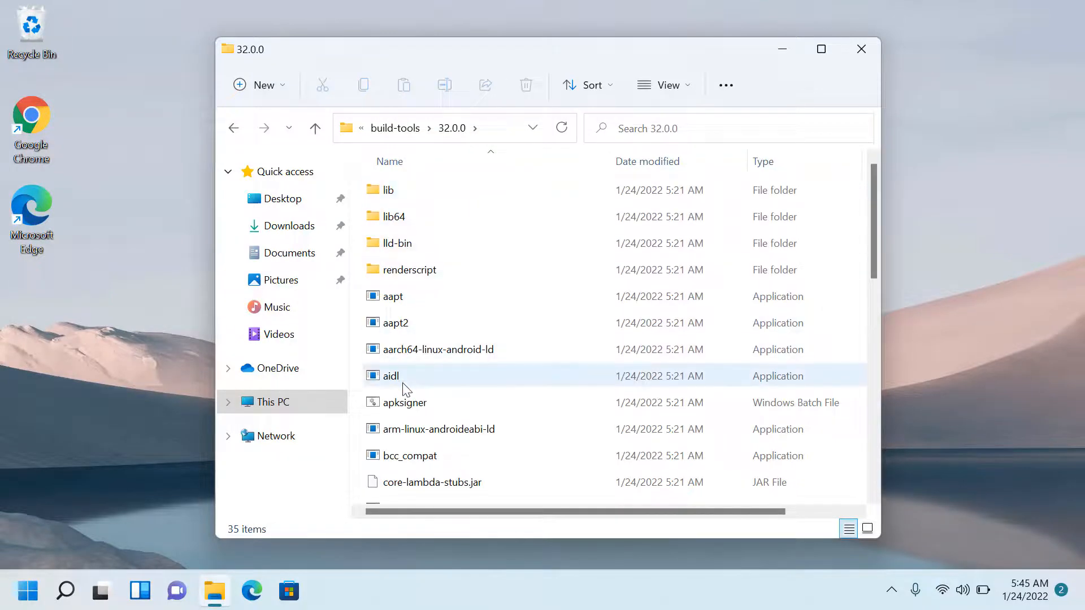
Step: Rename the d8 Windows batch file in the 32.0.0 folder to dx
scroll(402, 388, "down", 2)
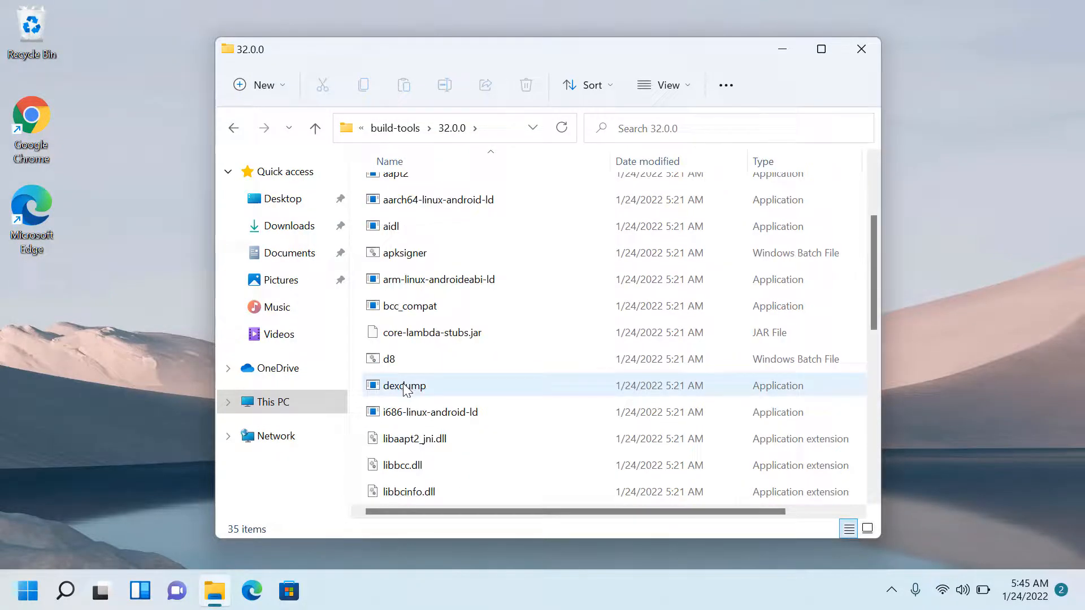
left_click(432, 371)
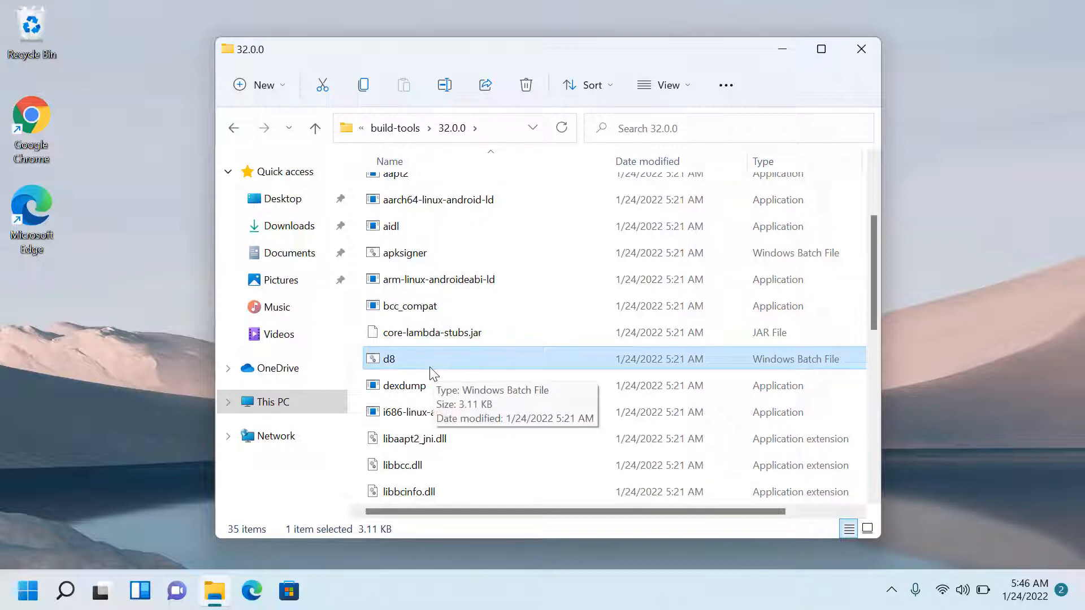
right_click(398, 360)
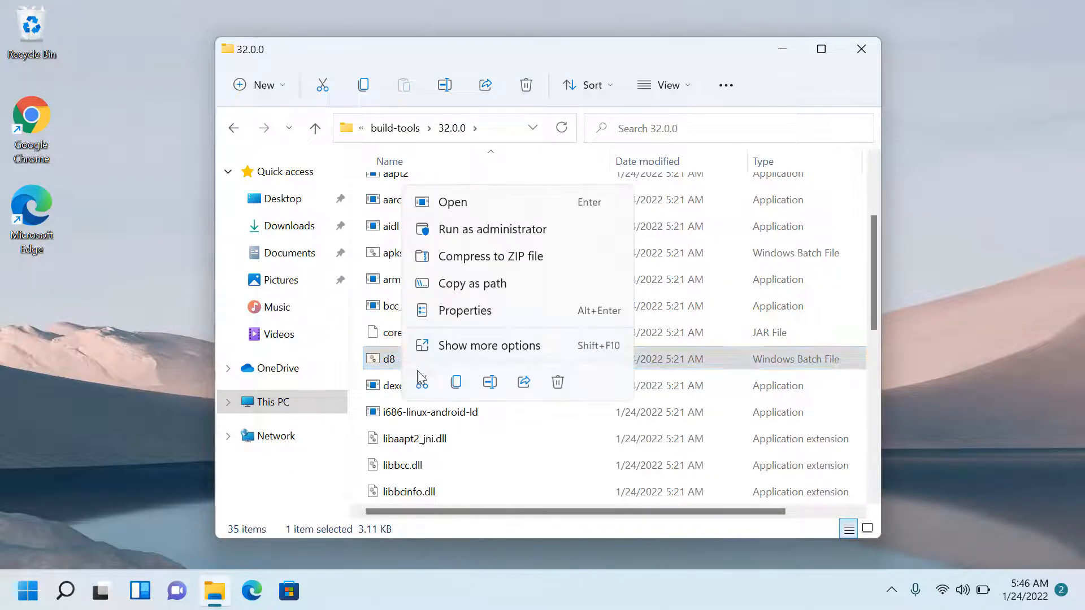
left_click(488, 346)
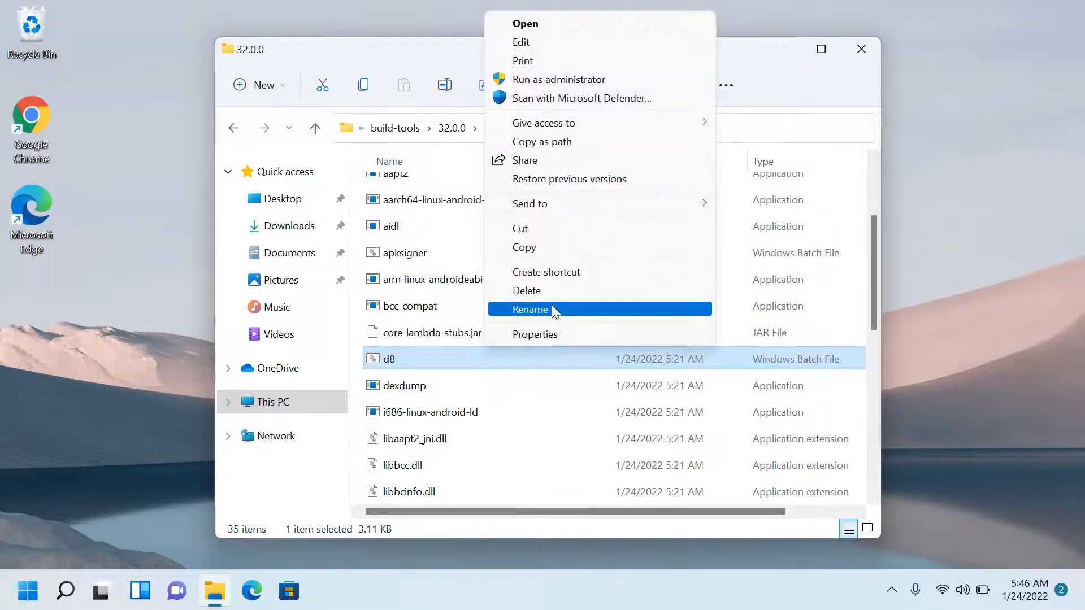
left_click(551, 305)
left_click(401, 359)
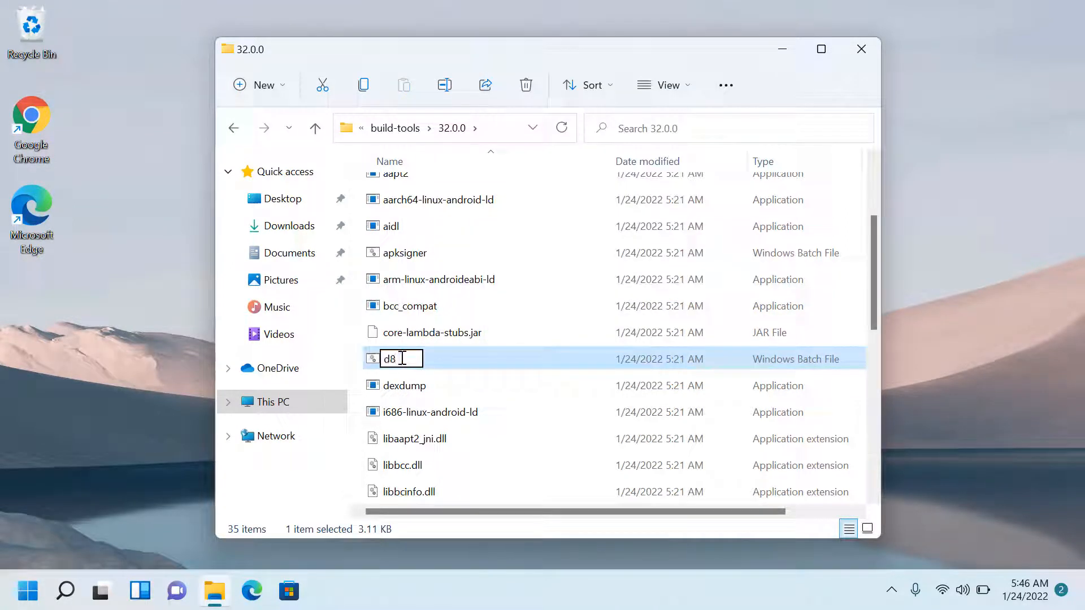
key("BackSpace")
type("x")
key("Return")
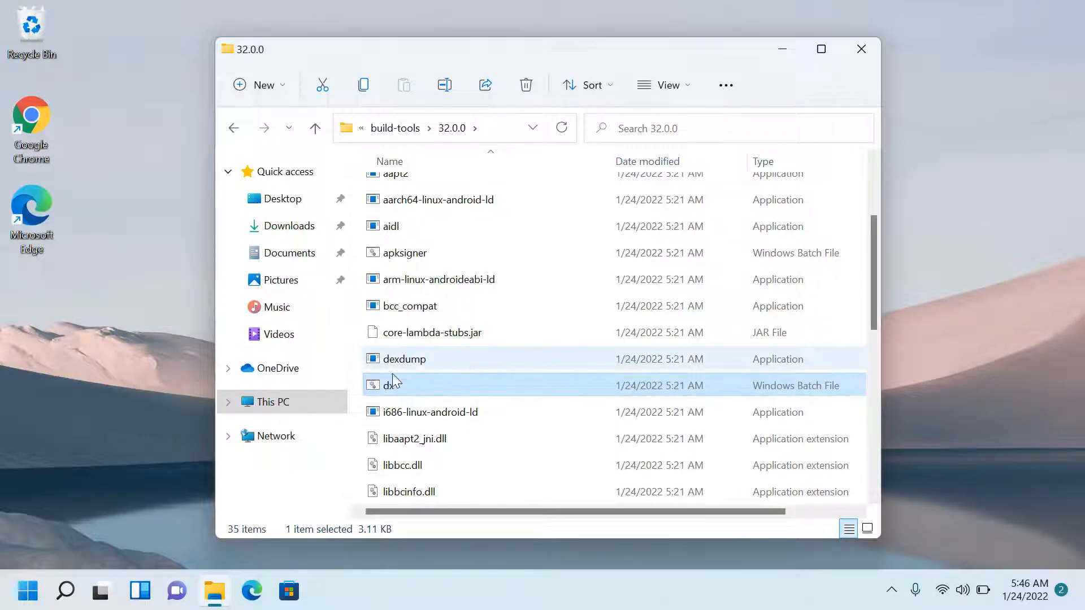
Step: Rename d8.jar in the 32.0.0 lib folder to dx.jar and close File Explorer
scroll(419, 375, "up", 2)
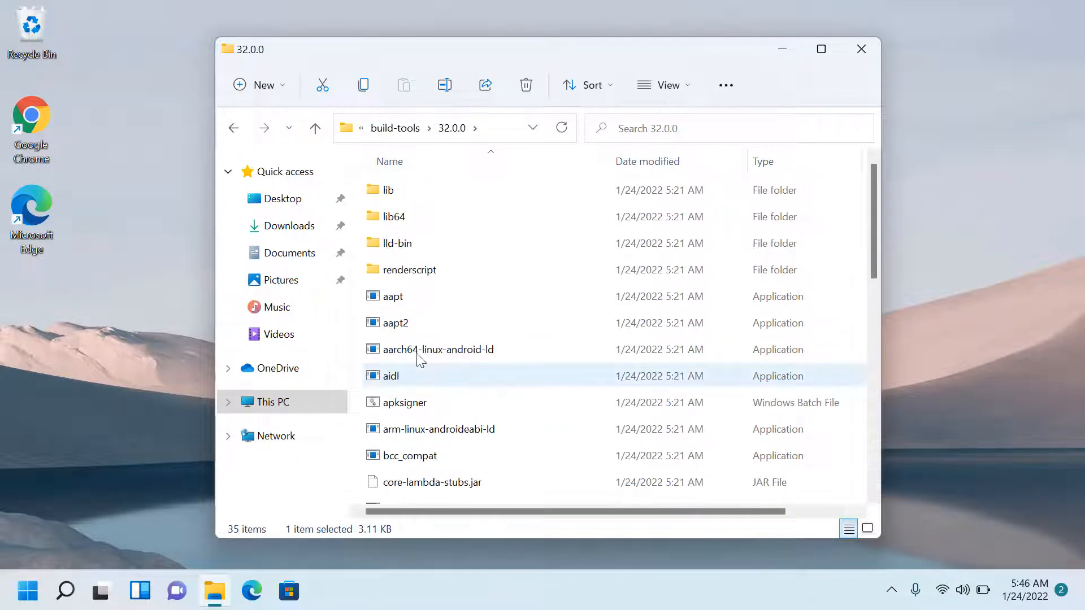
double_click(388, 196)
left_click(399, 224)
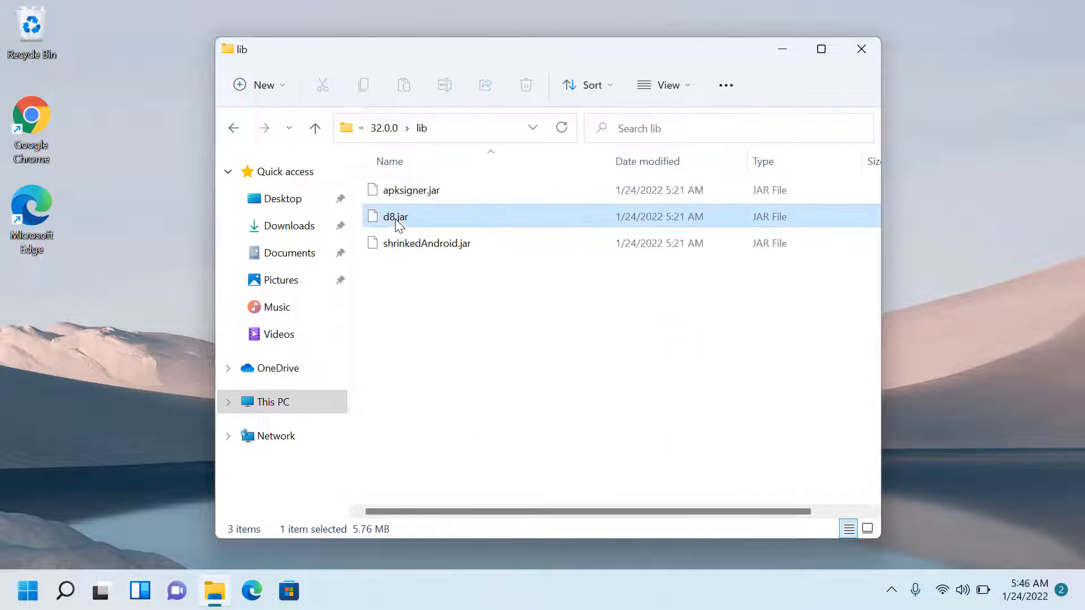
right_click(397, 224)
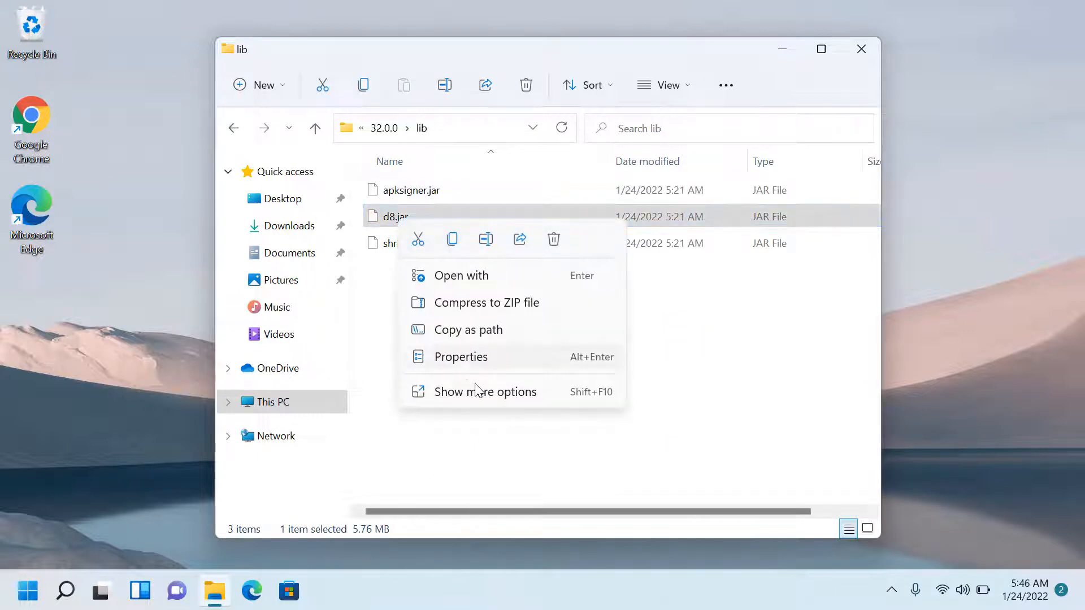
left_click(479, 394)
left_click(524, 357)
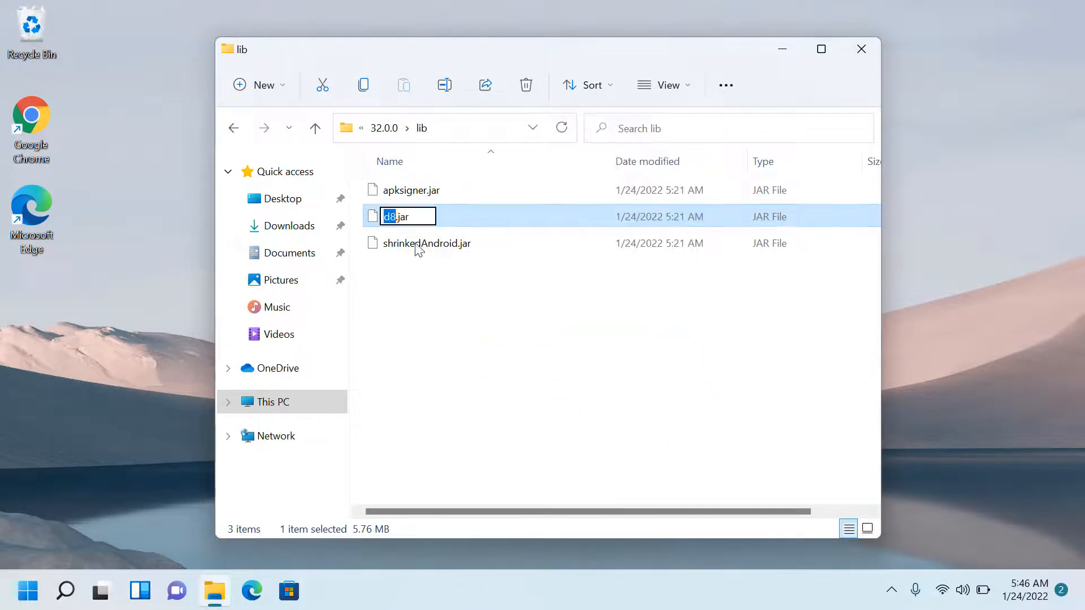
left_click(394, 216)
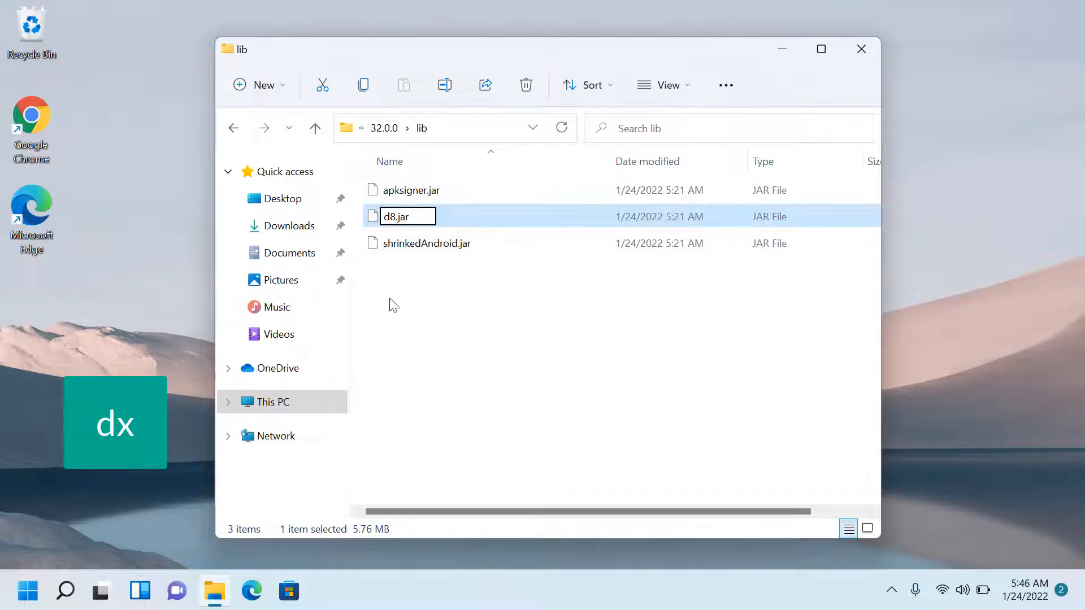
key("BackSpace")
type("x")
key("Return")
left_click(420, 303)
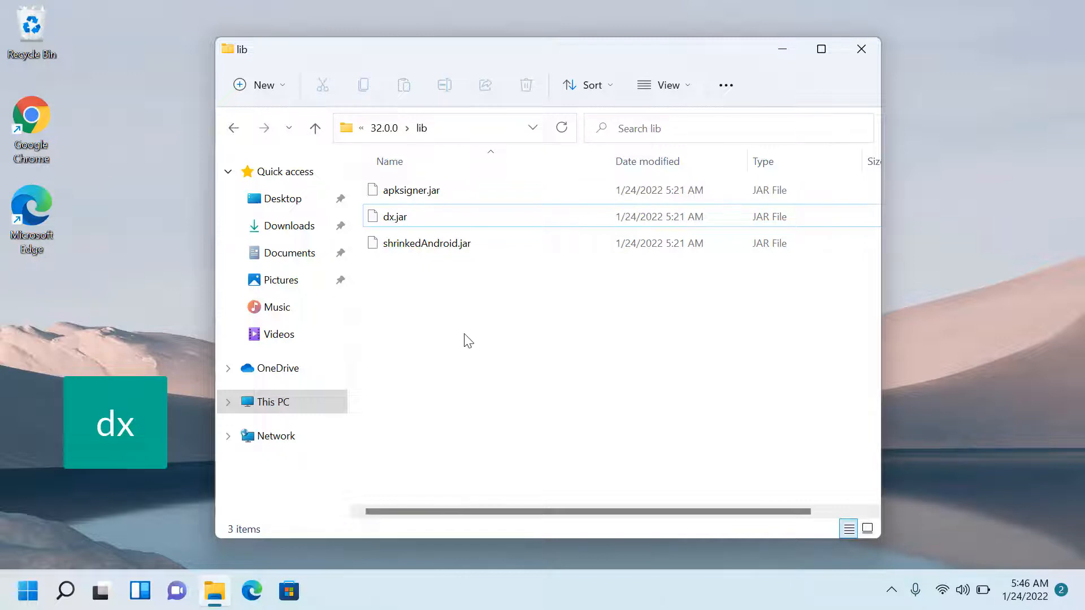
left_click(875, 46)
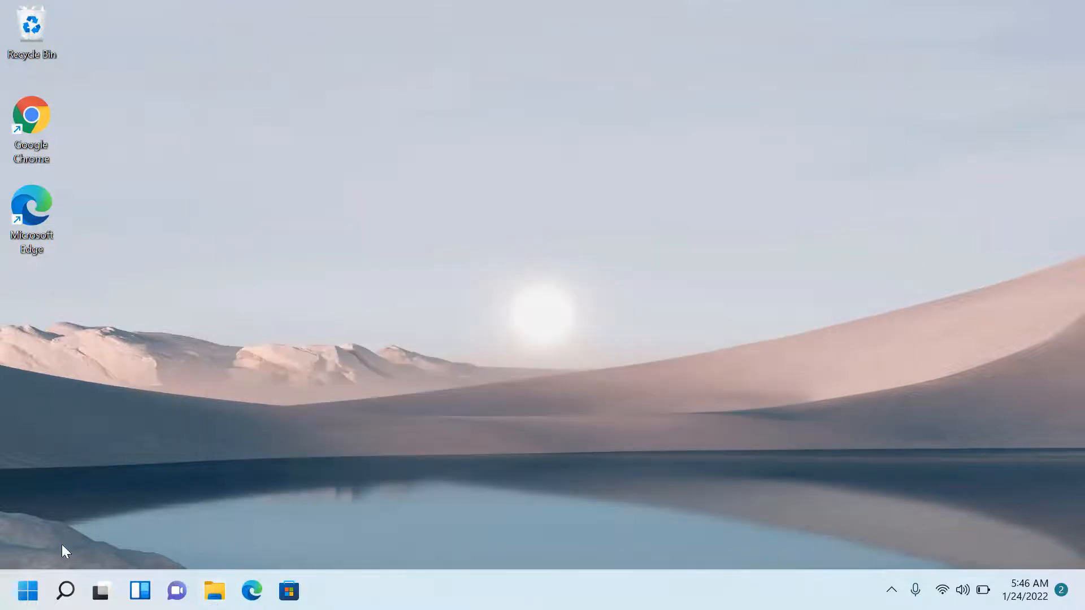
Step: Start Android Studio again and dismiss the Tip of the Day
left_click(27, 591)
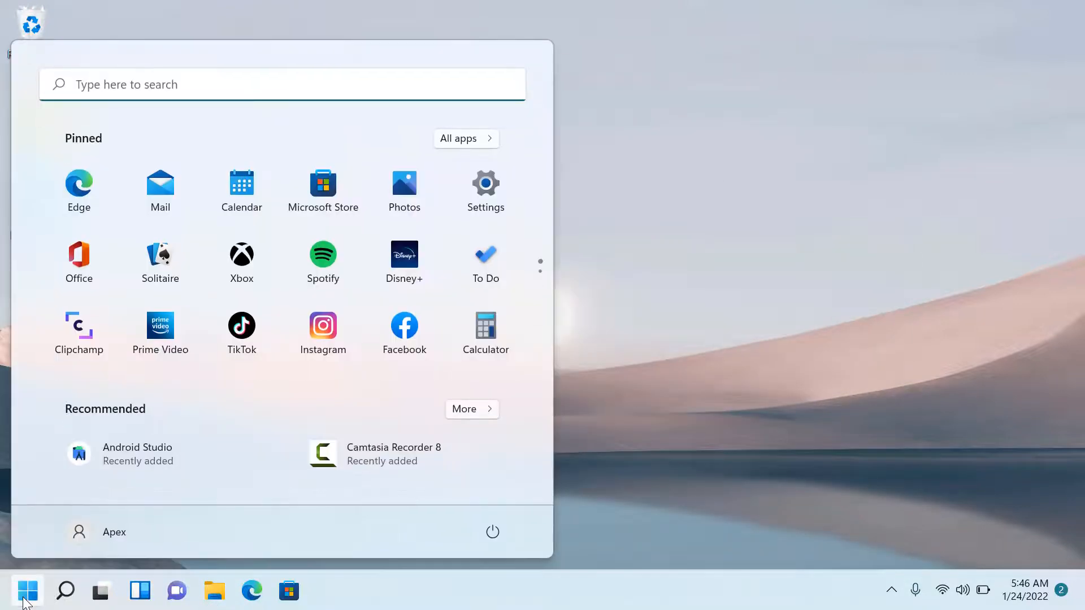
left_click(116, 468)
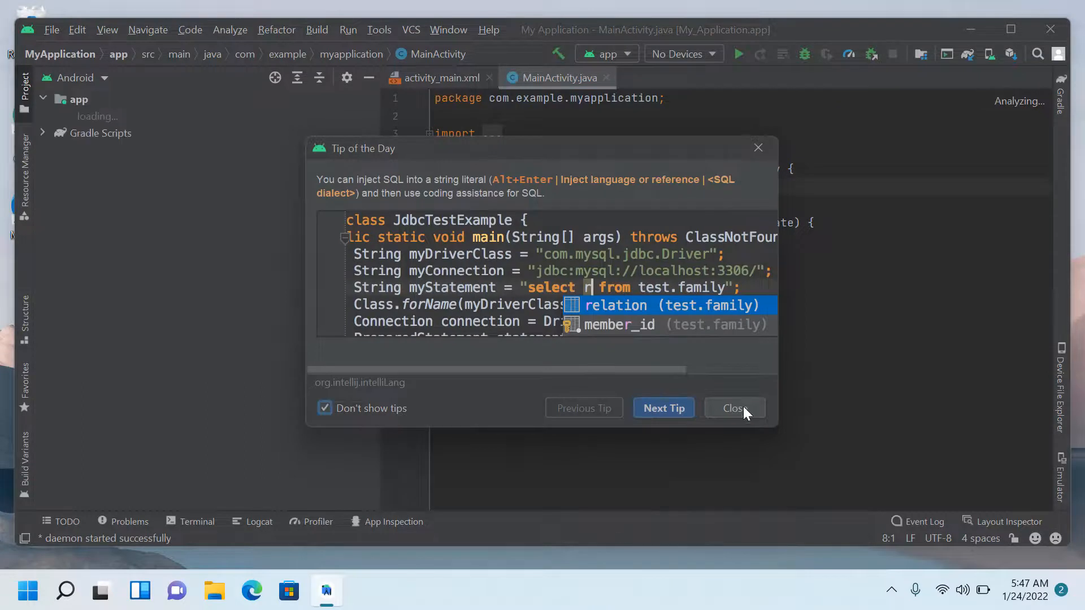
left_click(742, 406)
Step: Build the reopened project's APK with the renamed build tools files in place
left_click(320, 31)
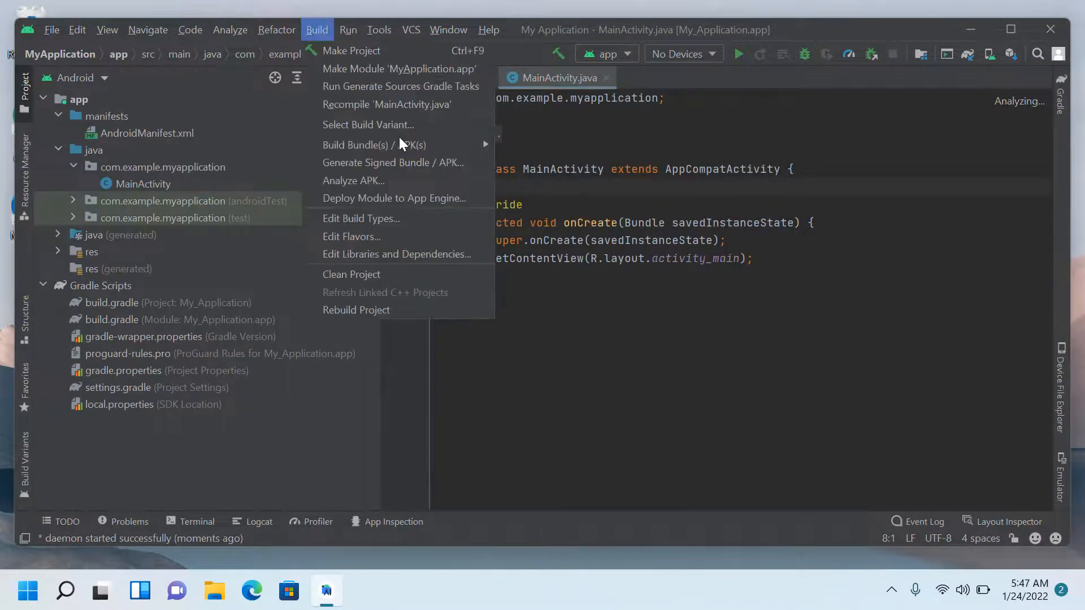
mouse_move(456, 145)
left_click(543, 144)
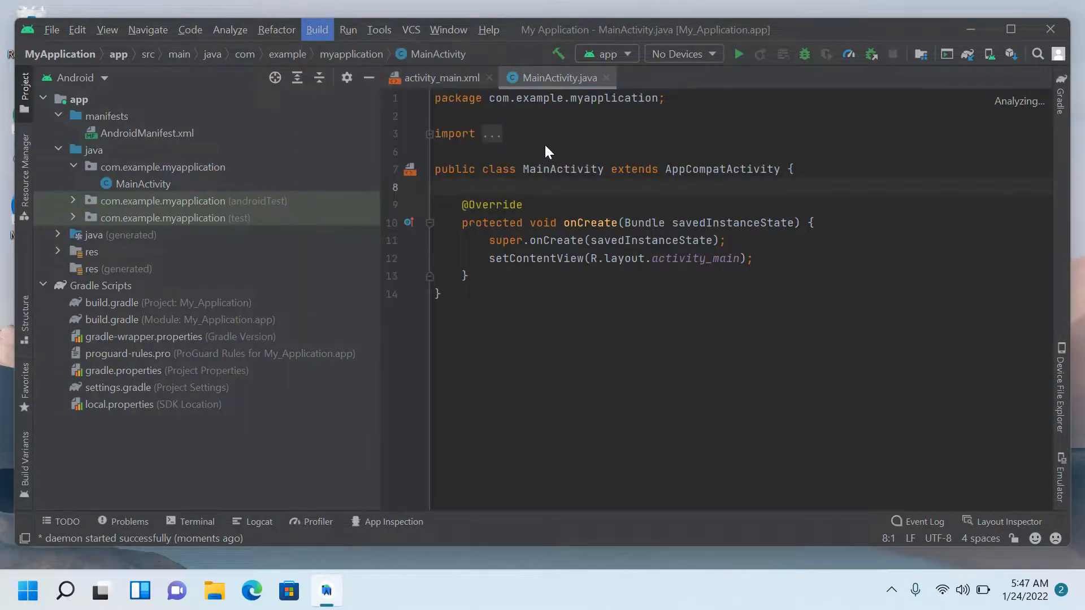